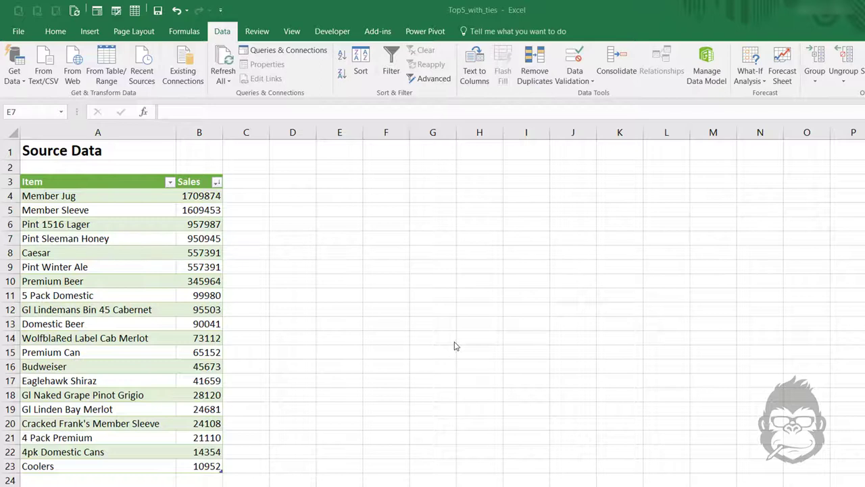
Select the tied Caesar and Pint Winter Ale rows in the source data.
key(shift+Up)
key(shift+Up)
key(shift+Up)
key(shift+Up)
key(shift+Up)
key(shift+Left)
drag(197, 270, 42, 251)
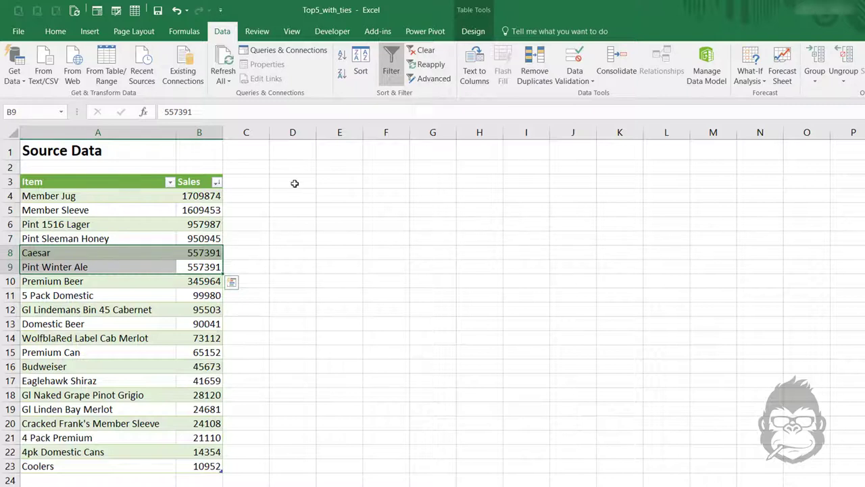
Enter Items in D3 and 5 in D4, and convert D3:D4 into a table.
click(294, 183)
text(Items)
key(Return)
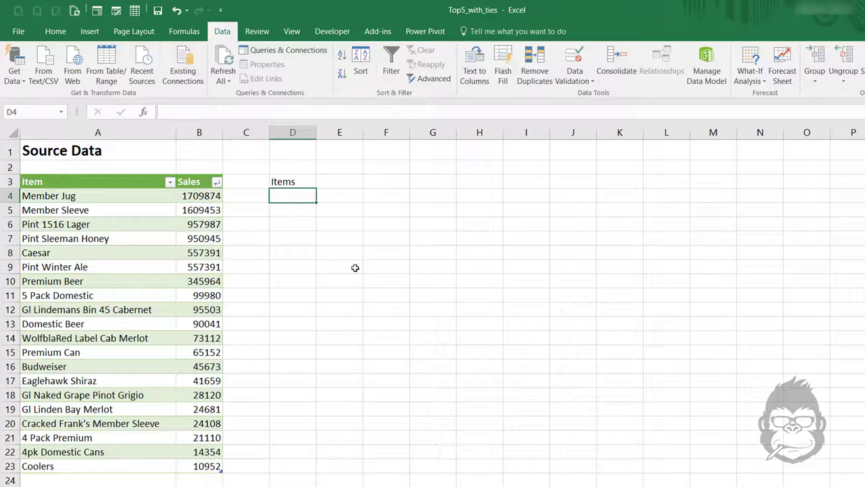
text(5)
key(ctrl+Return)
key(shift+Up)
key(ctrl+t)
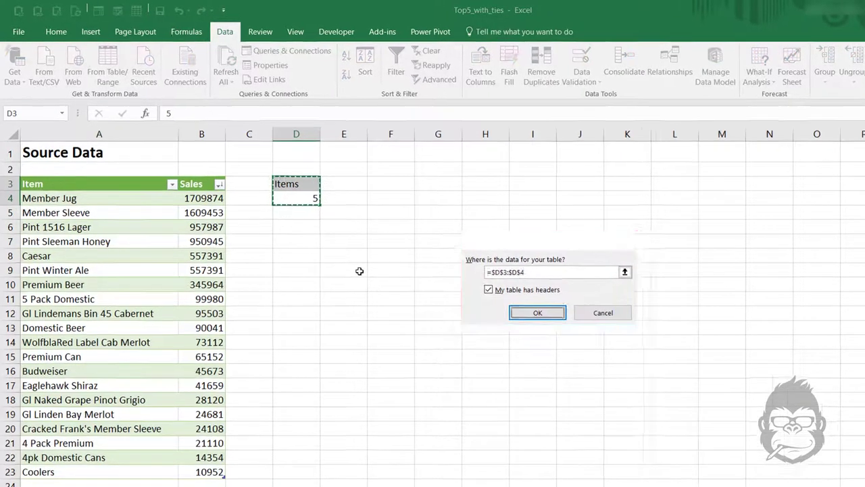
key(Return)
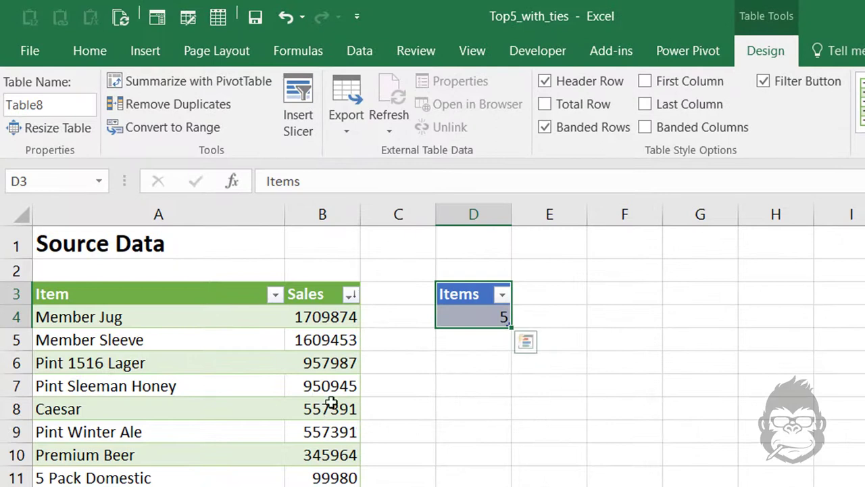
Load the sales table as Sales_25, then create a query from the Items table.
click(153, 316)
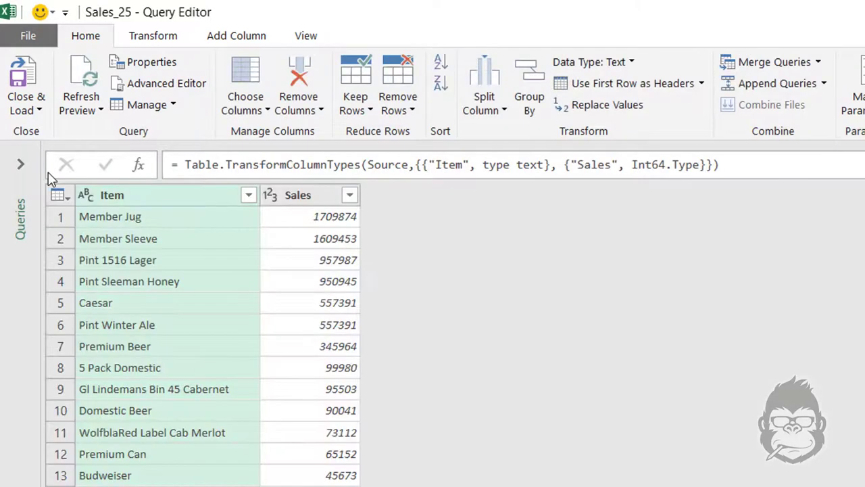
click(15, 78)
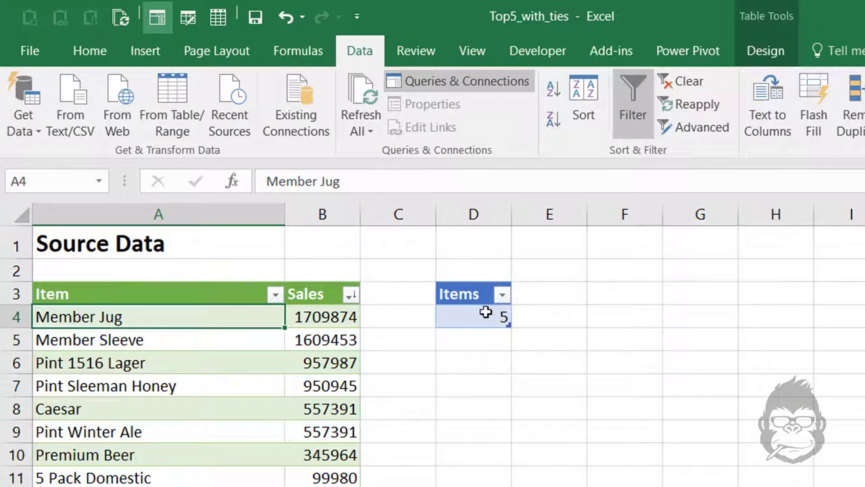
click(474, 294)
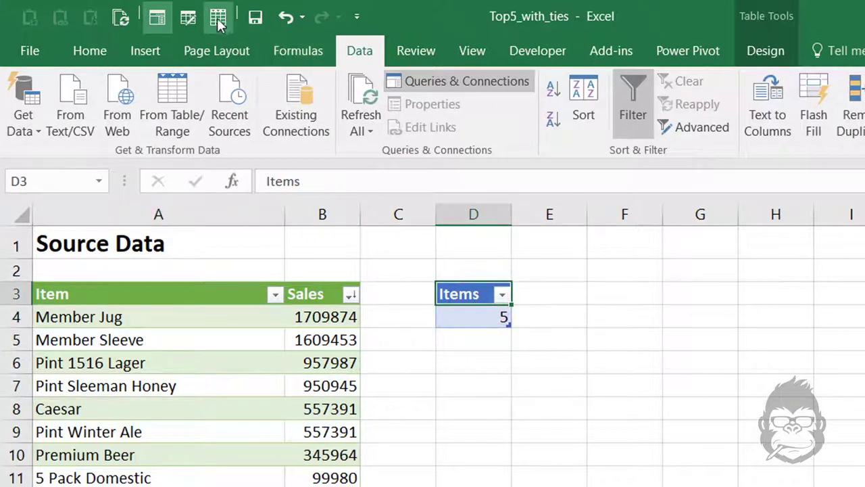
click(194, 130)
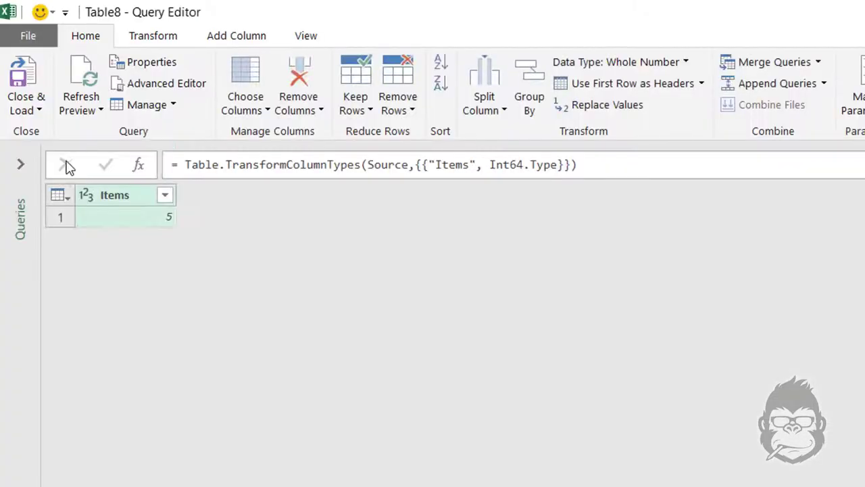
Rename the Items query to TopX and display the Sales_25 query.
click(20, 165)
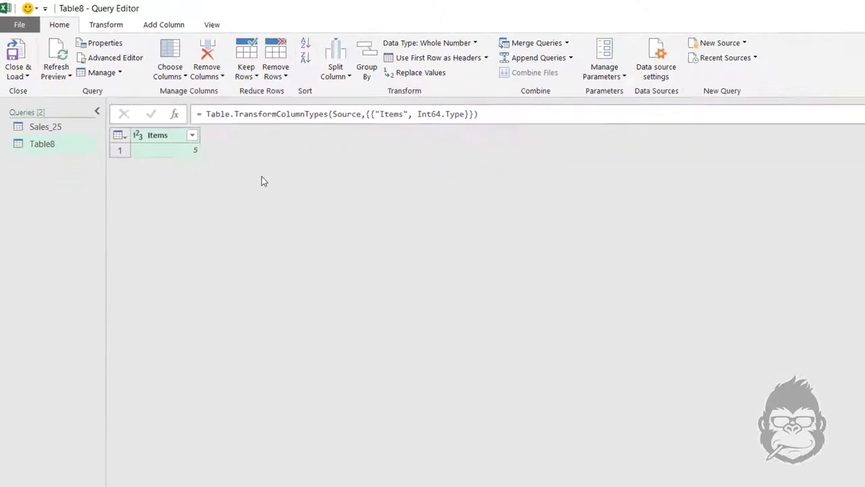
double_click(792, 136)
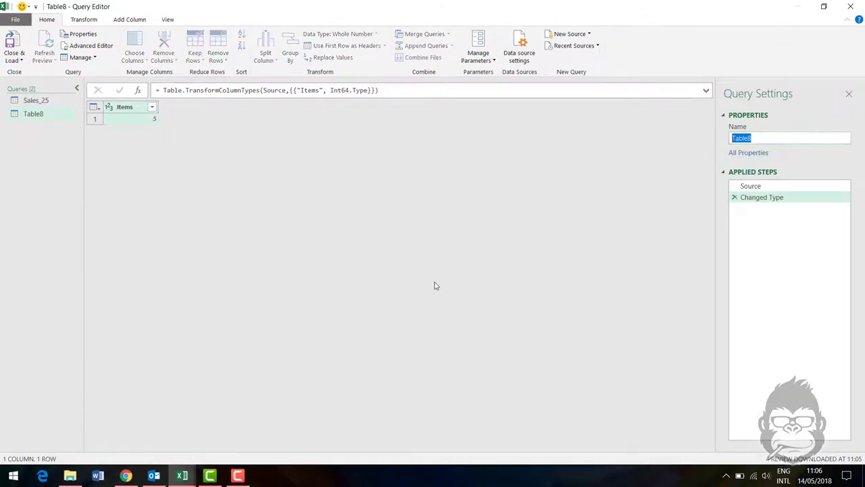
text(TopX)
key(Return)
click(51, 101)
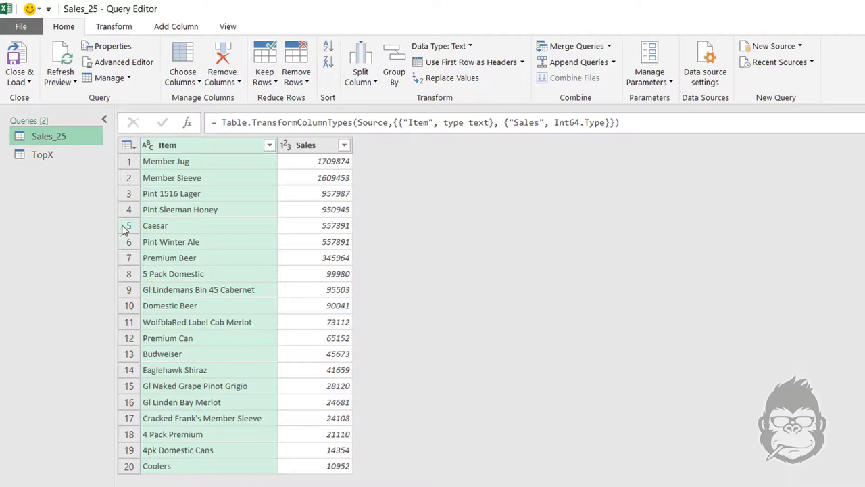
Point out the tied Caesar and Pint Winter Ale rows in the query preview.
click(127, 227)
click(128, 242)
click(127, 228)
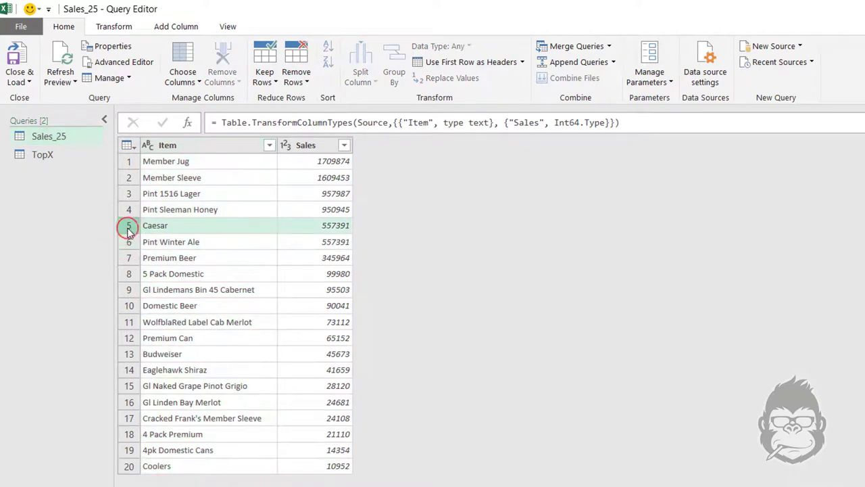
Add an Index column numbering the Sales_25 rows from 1.
click(207, 165)
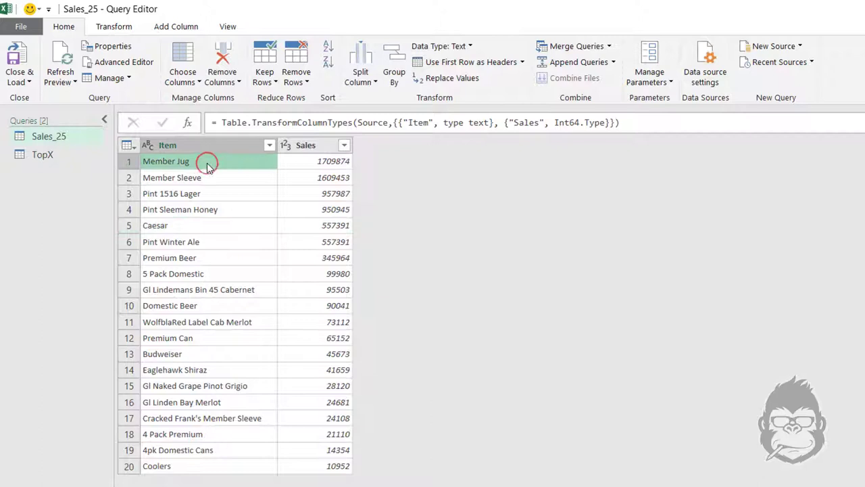
click(161, 27)
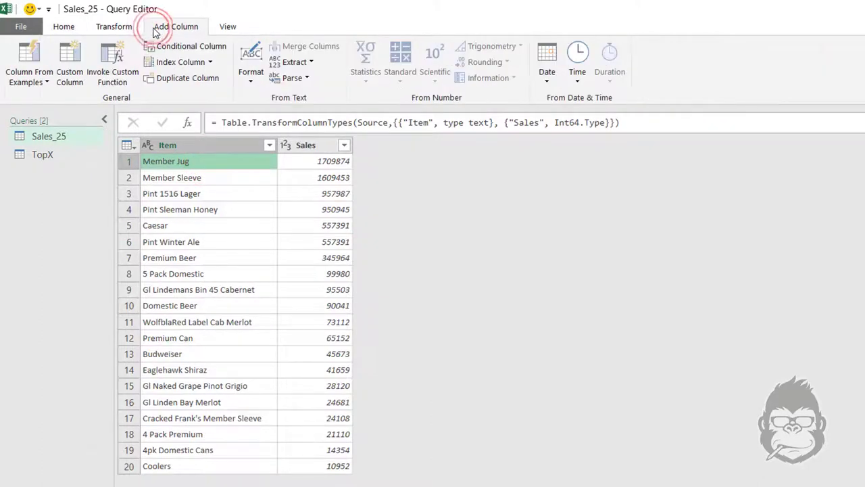
click(210, 61)
click(203, 94)
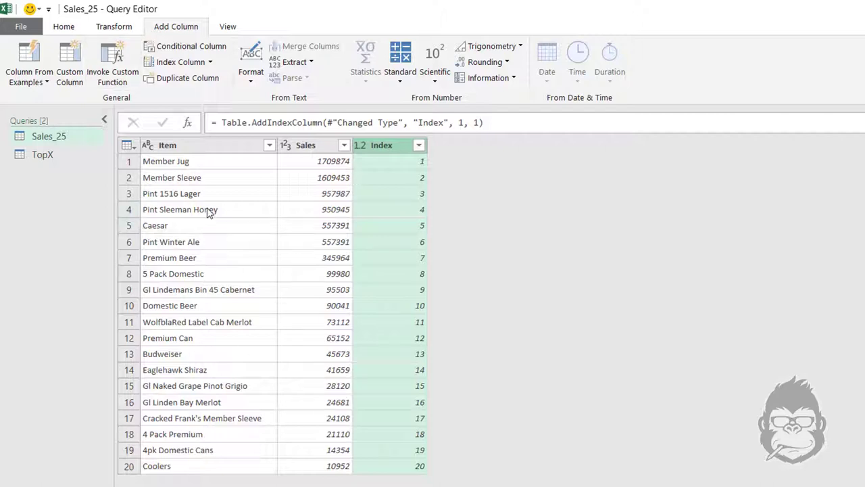
click(64, 27)
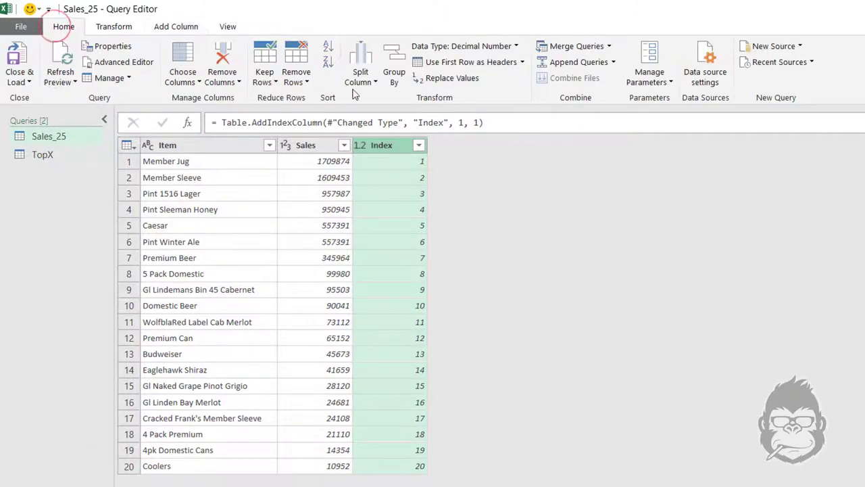
Set up an advanced Group By on Sales with an All Rows column named Details.
click(108, 29)
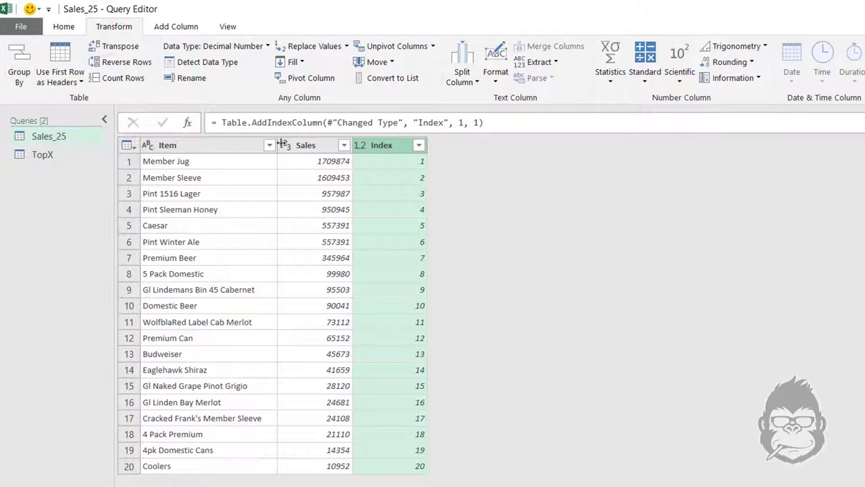
right_click(233, 148)
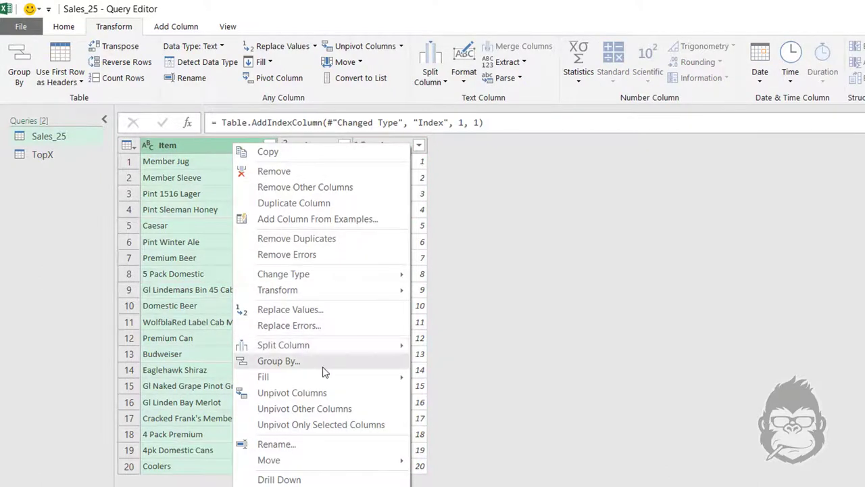
click(279, 361)
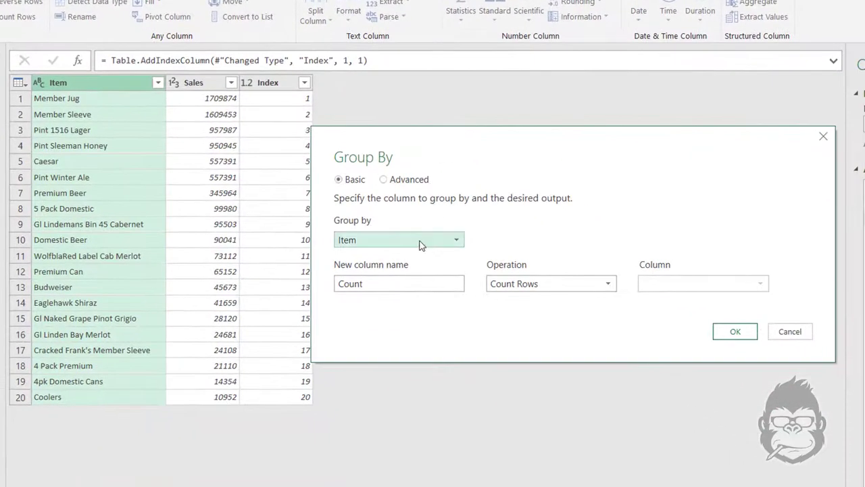
click(397, 179)
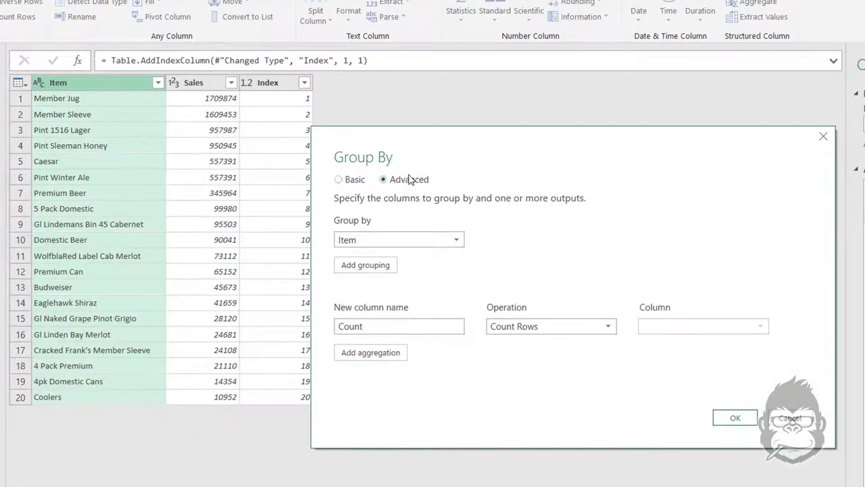
click(392, 242)
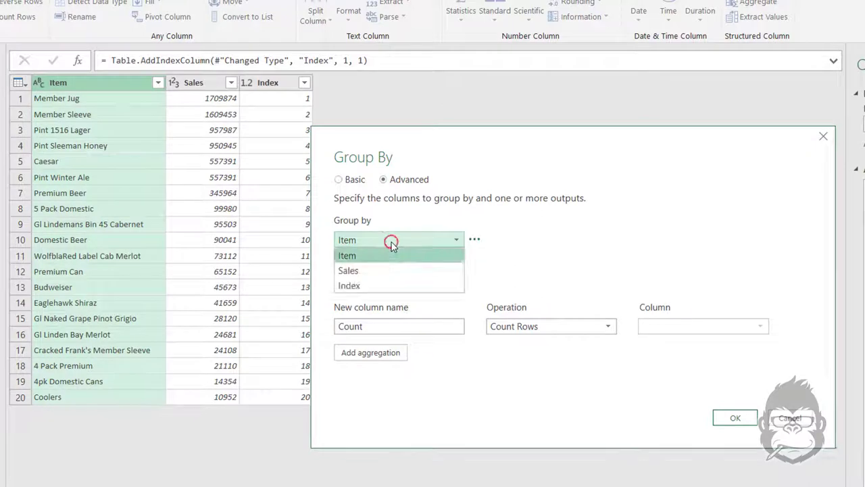
click(364, 273)
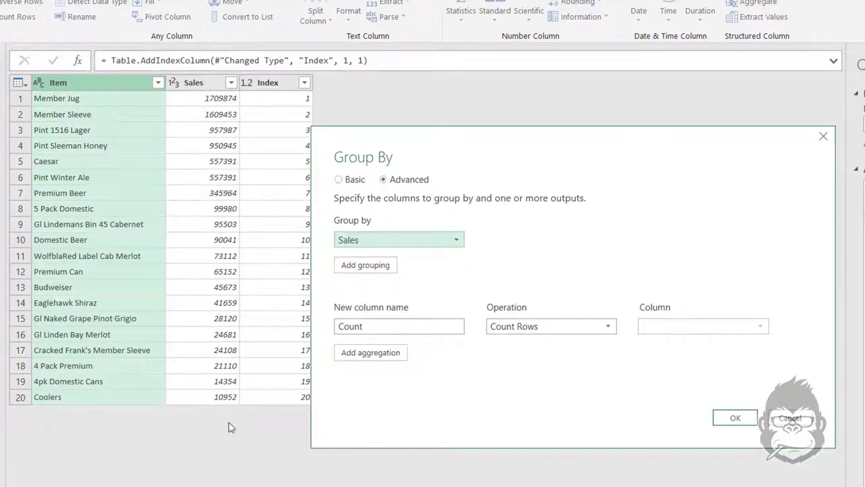
click(549, 327)
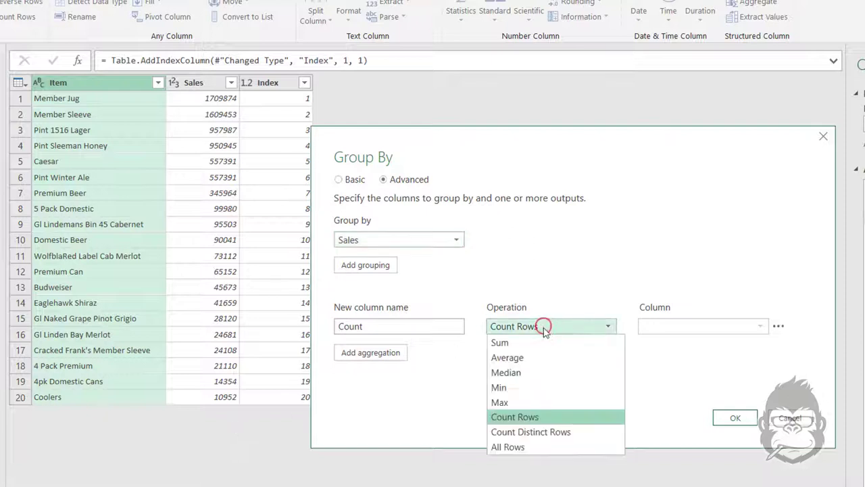
click(519, 448)
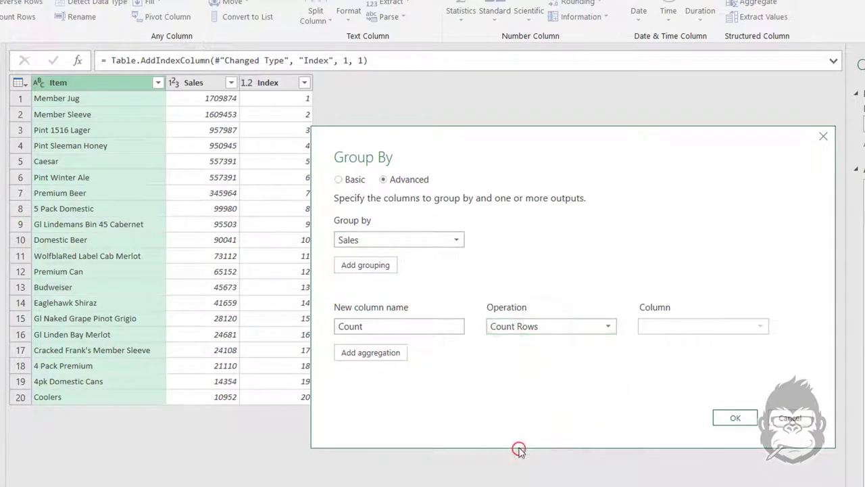
double_click(405, 326)
text(Details)
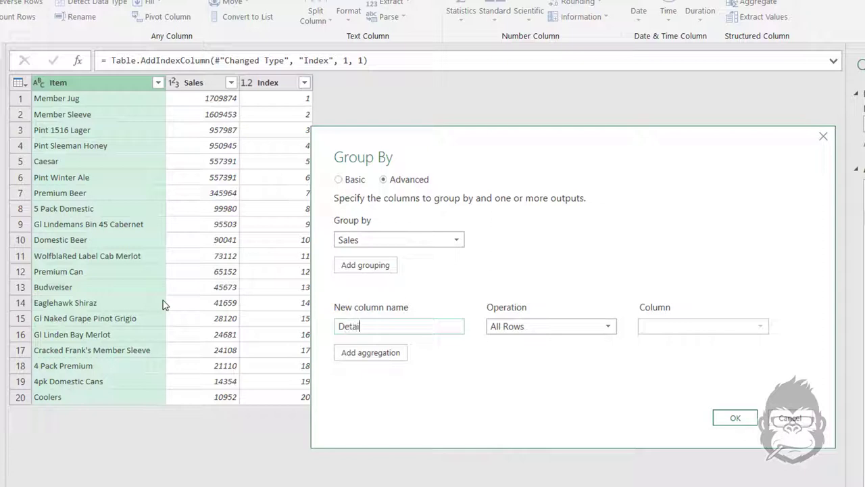
Add a Ranking aggregation taking the Min of Index and apply the grouping.
click(376, 359)
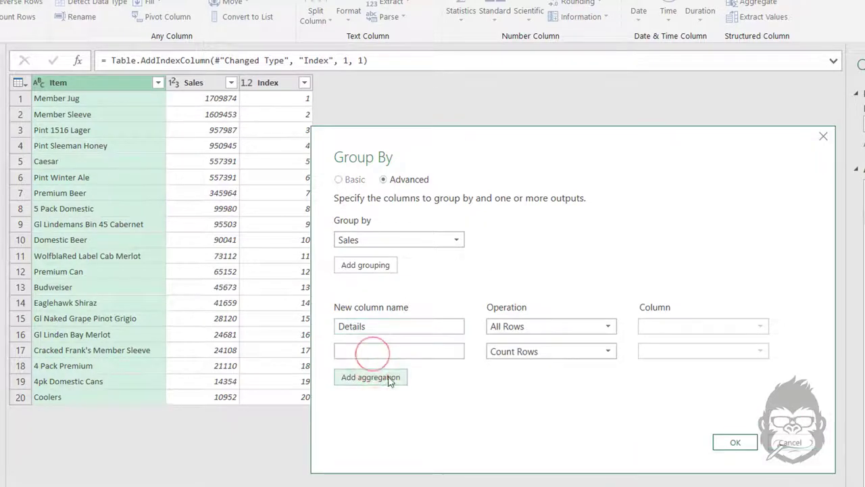
click(435, 352)
text(Ranking)
click(513, 352)
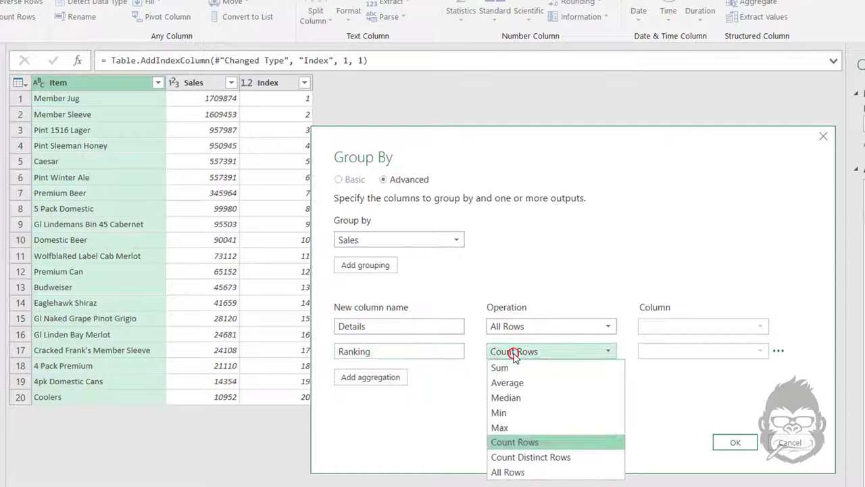
click(516, 413)
click(690, 351)
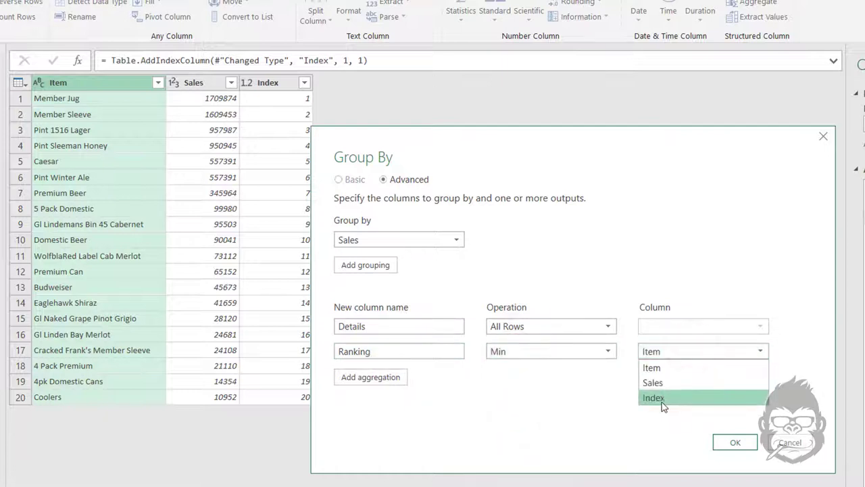
click(702, 400)
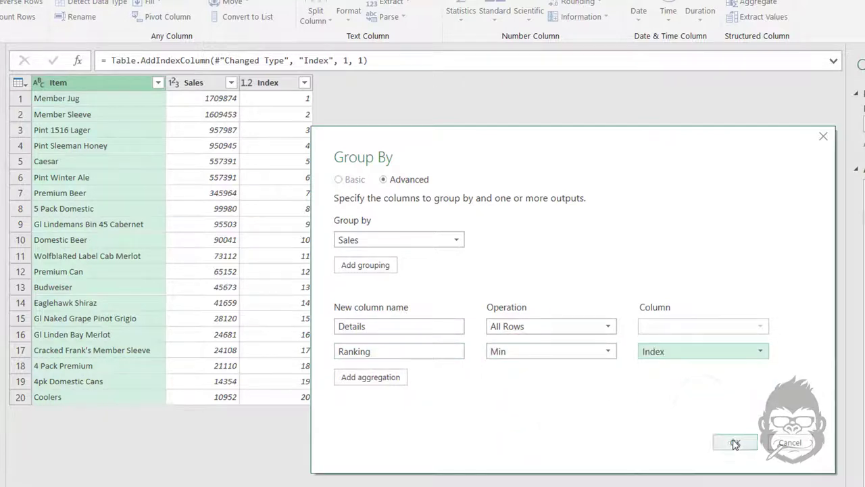
click(732, 443)
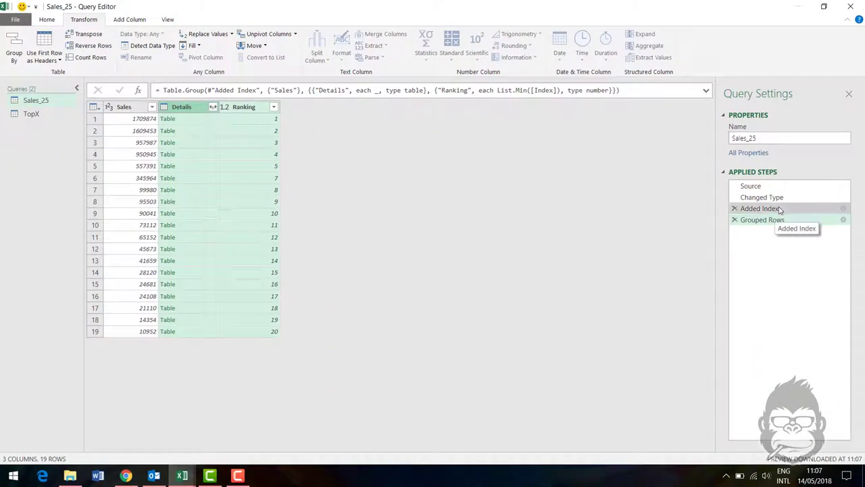
Expand Details to just the Item column, without the original-name prefix.
click(777, 209)
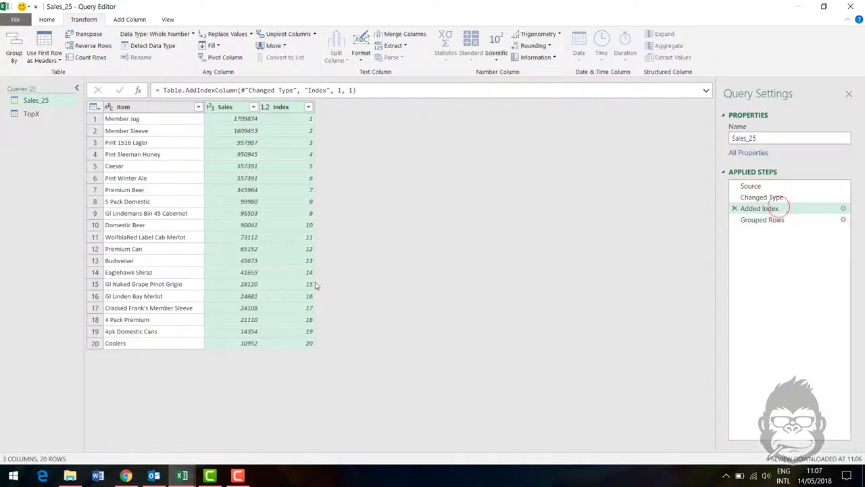
click(745, 223)
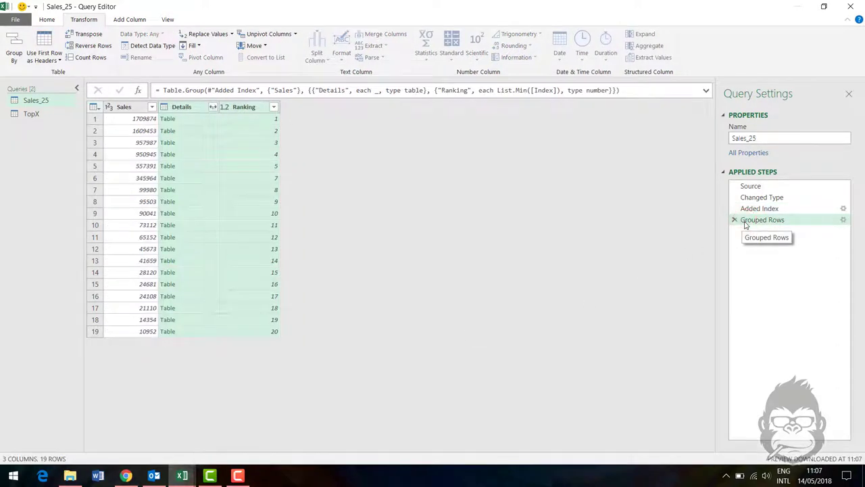
click(213, 111)
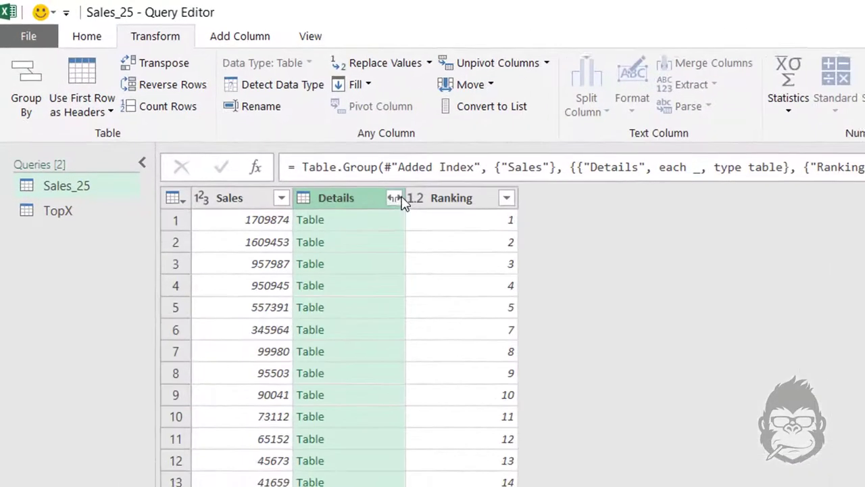
click(214, 107)
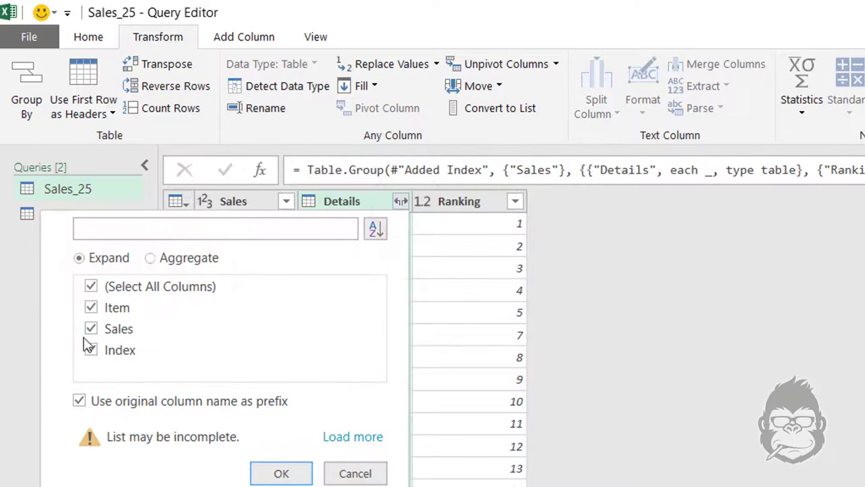
click(159, 301)
click(156, 288)
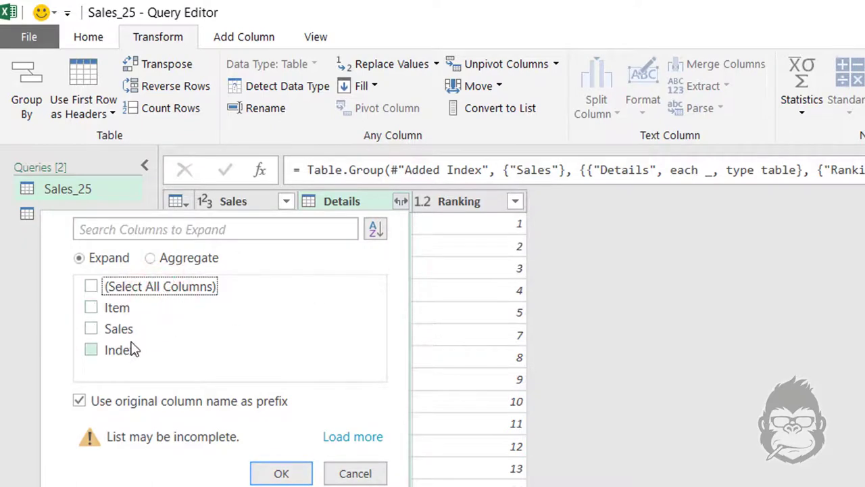
click(116, 308)
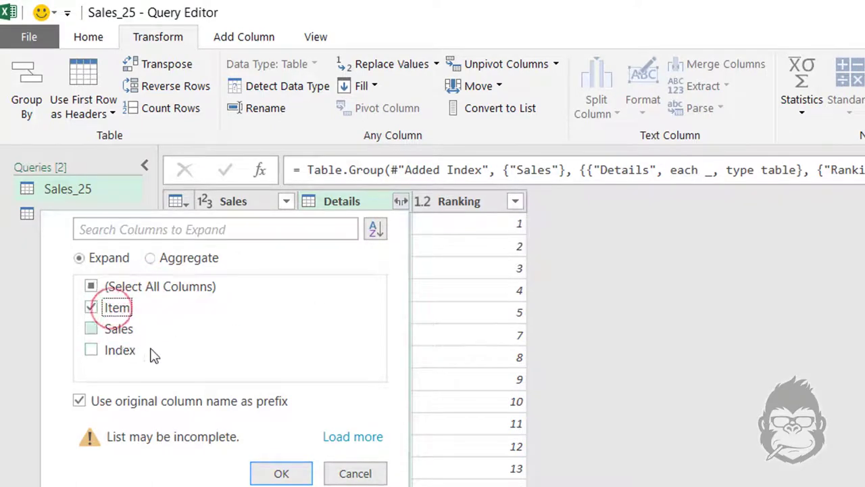
click(148, 402)
click(280, 473)
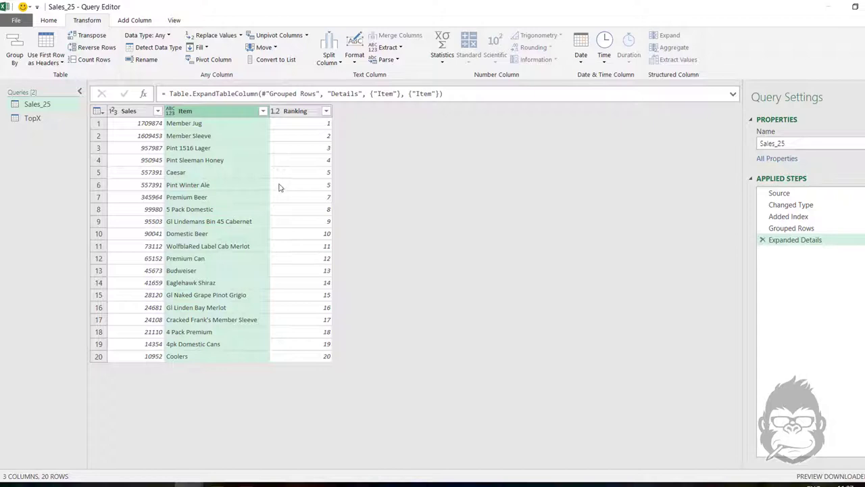
click(97, 173)
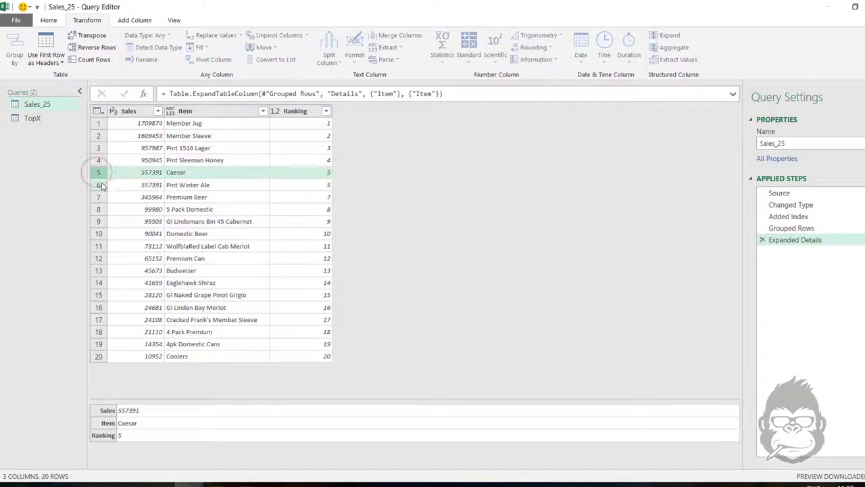
click(98, 184)
click(321, 173)
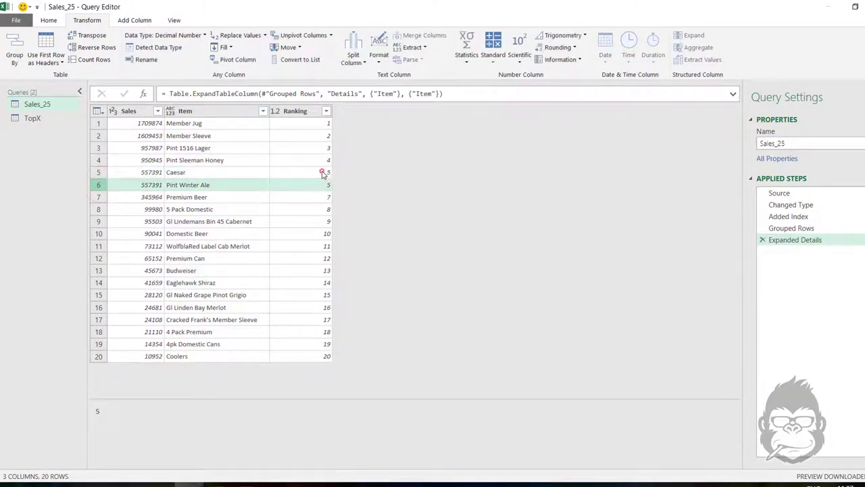
click(320, 184)
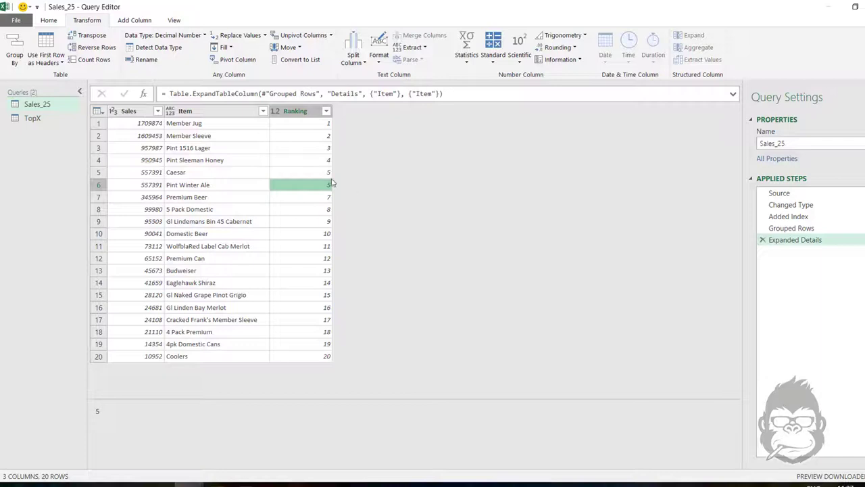
click(48, 120)
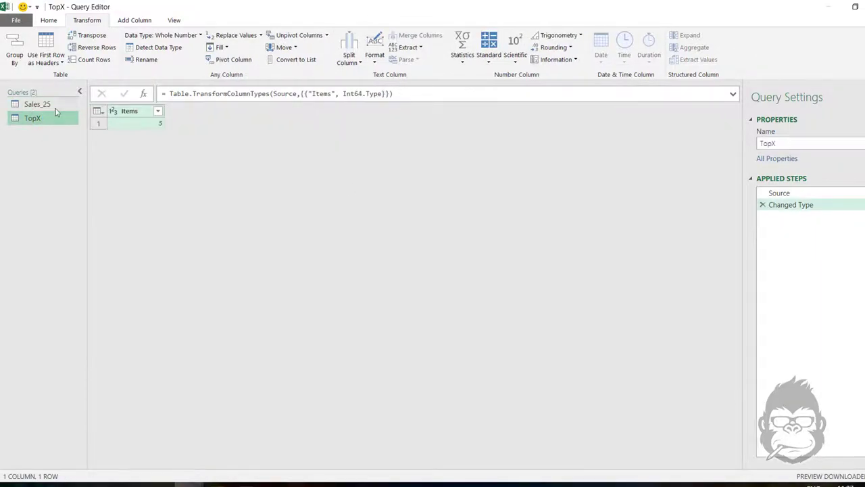
click(55, 105)
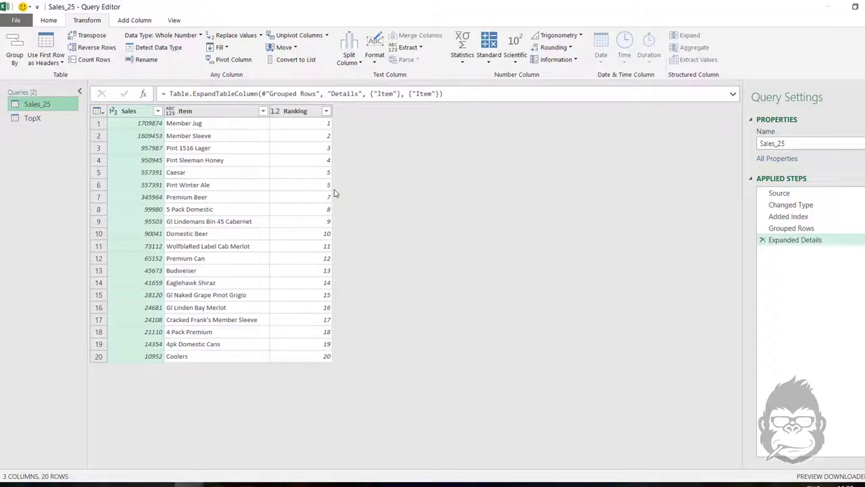
Start a new conditional column named Category Name.
click(134, 20)
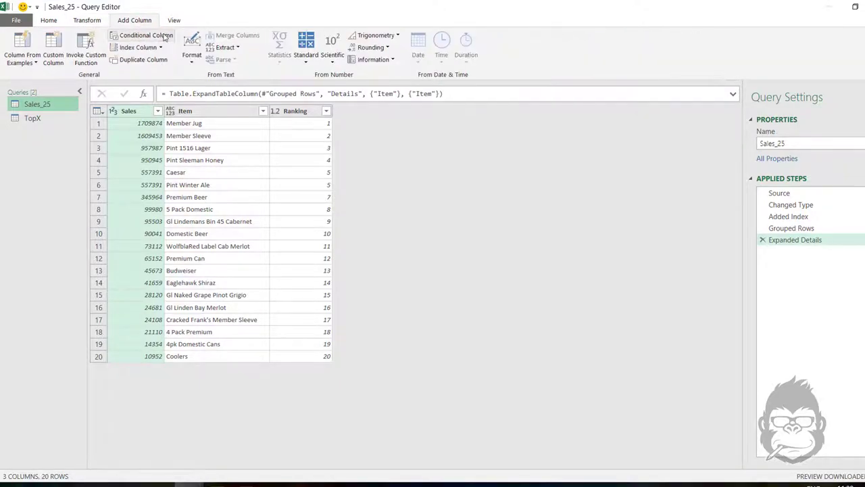
click(164, 37)
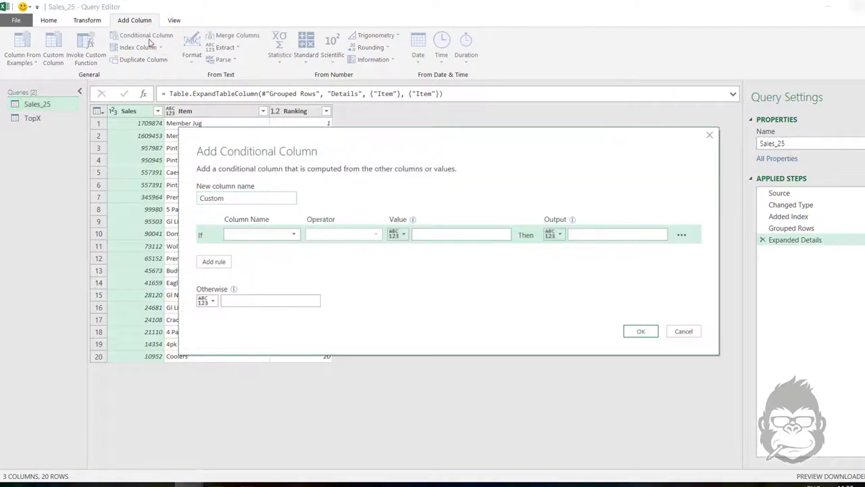
click(285, 235)
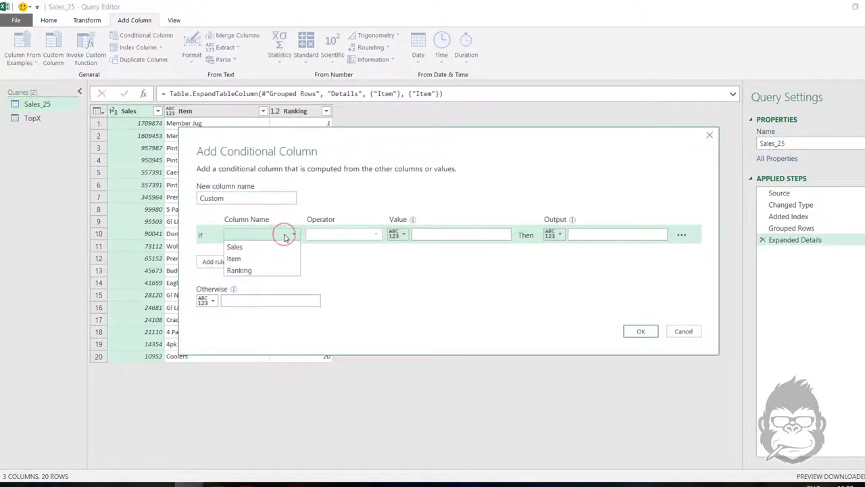
click(286, 234)
drag(321, 133, 466, 159)
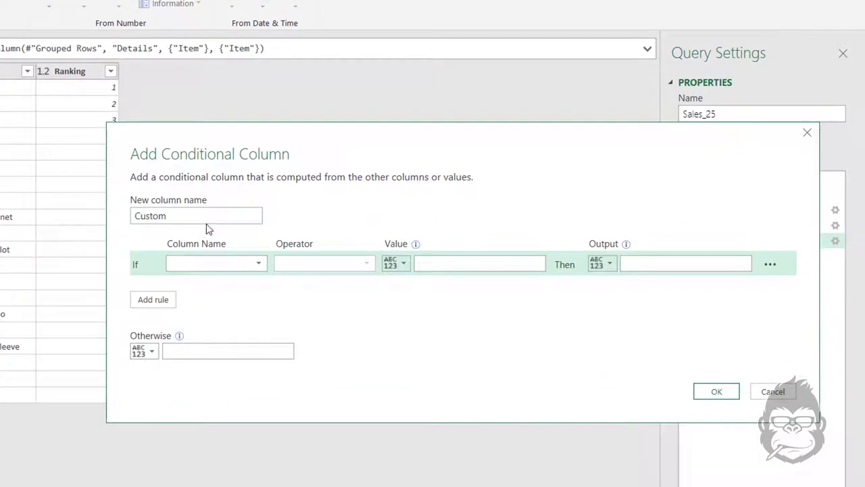
double_click(207, 215)
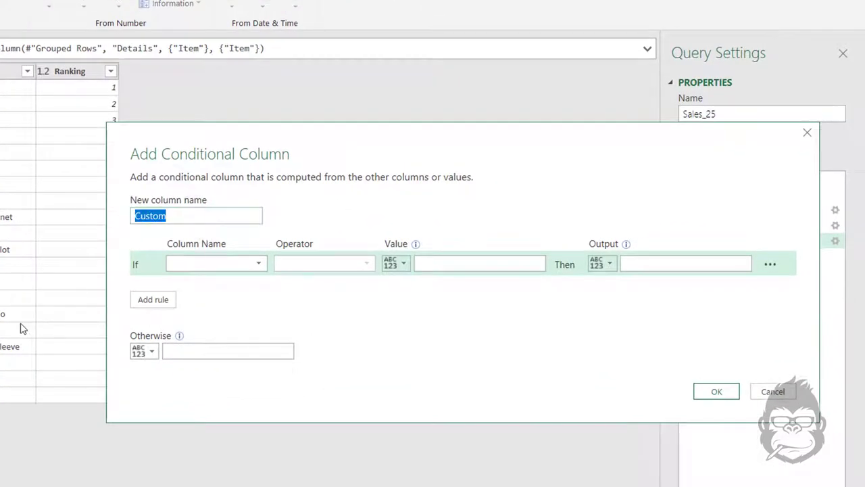
text(Item)
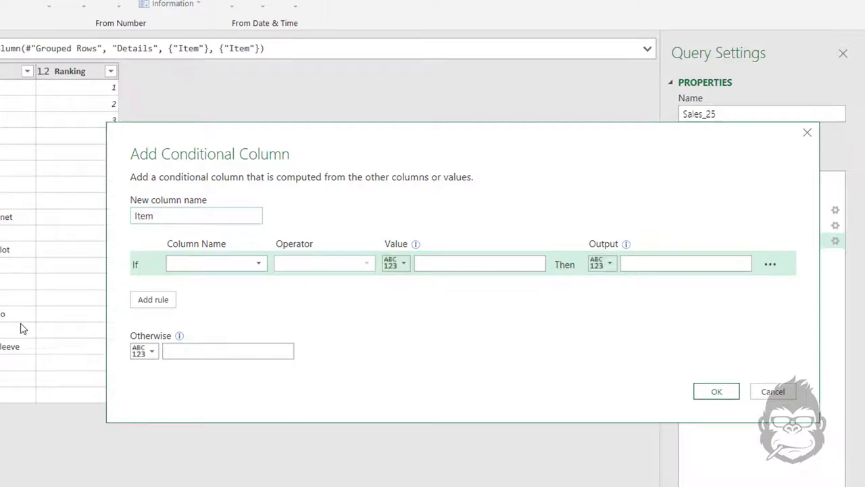
text( Category Name)
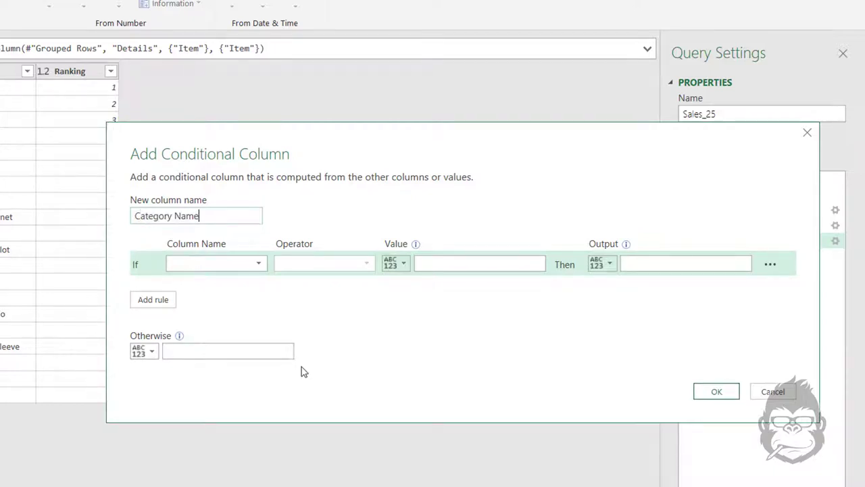
Set the rule: if Ranking <= 5 output the Item column, otherwise 'Other'.
click(207, 265)
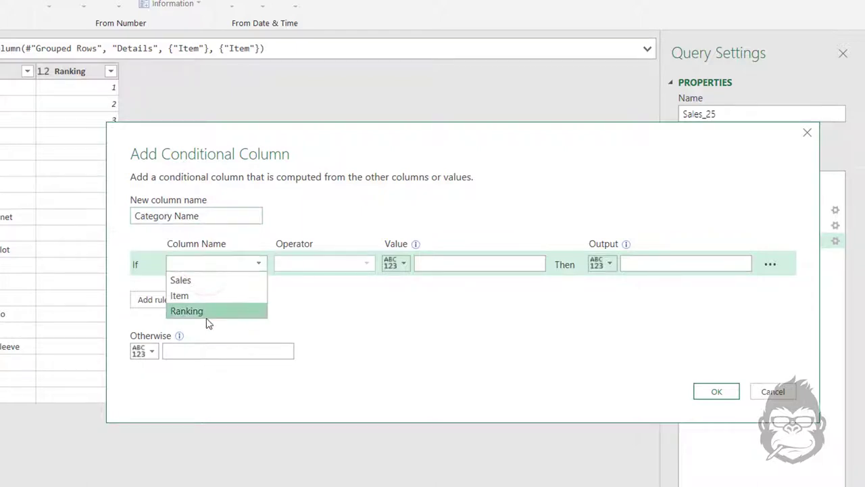
click(217, 311)
click(334, 265)
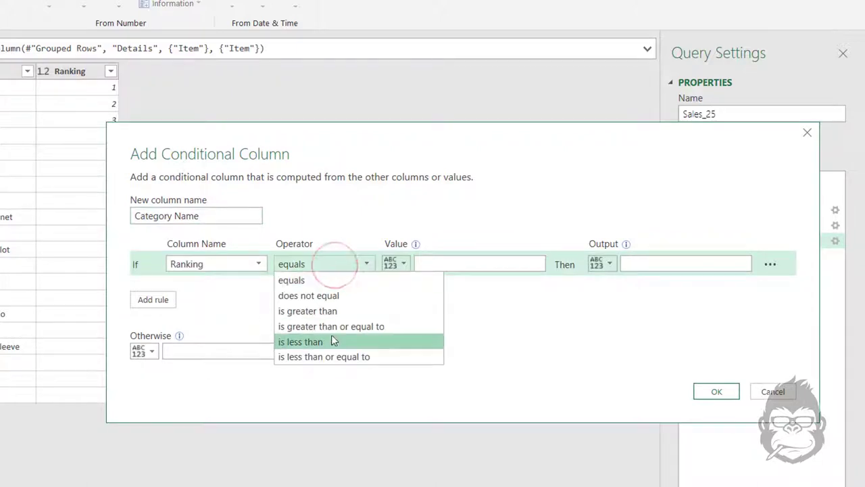
click(326, 357)
click(436, 265)
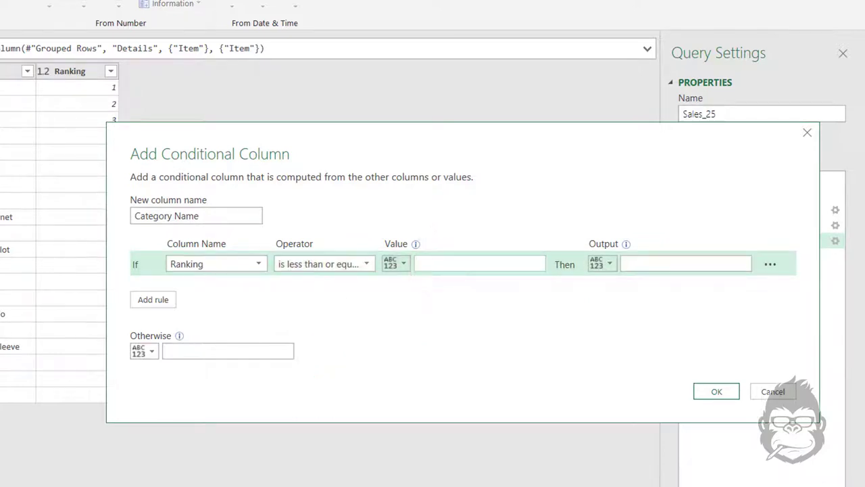
text(5)
click(602, 265)
click(637, 298)
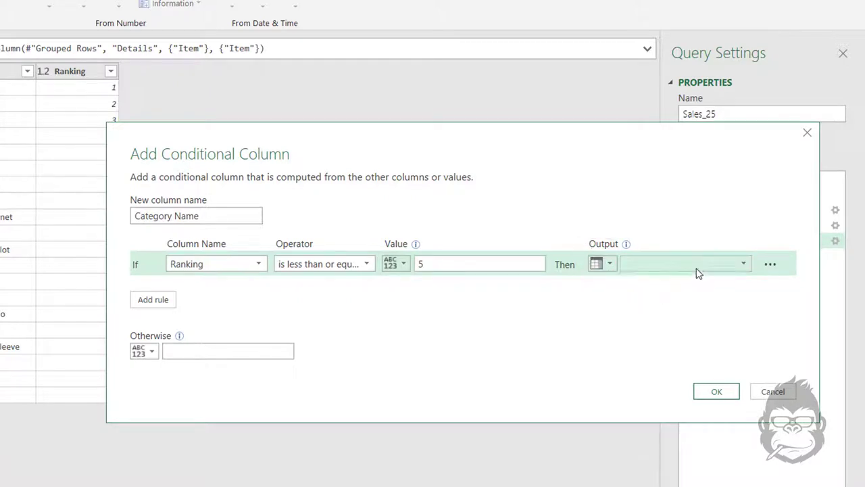
click(689, 269)
click(639, 296)
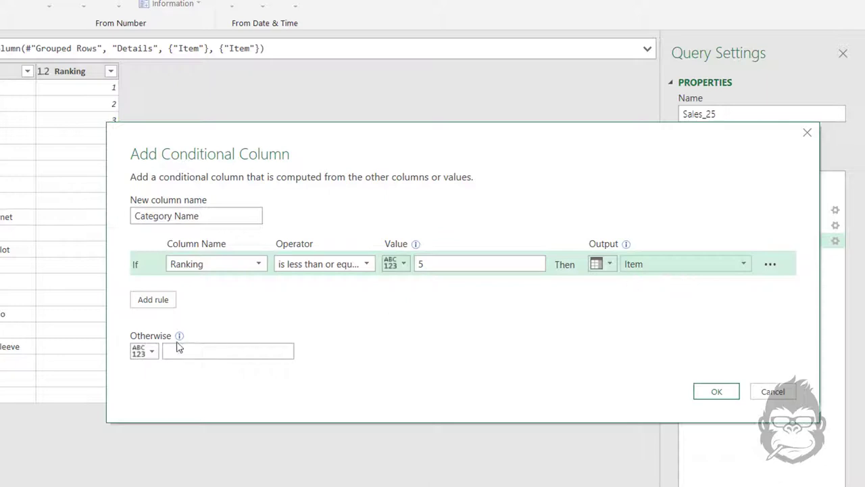
click(229, 351)
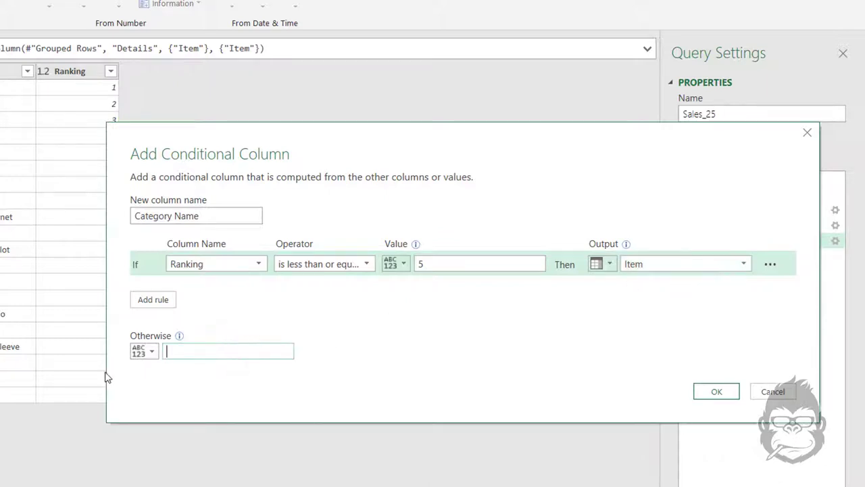
text(Other)
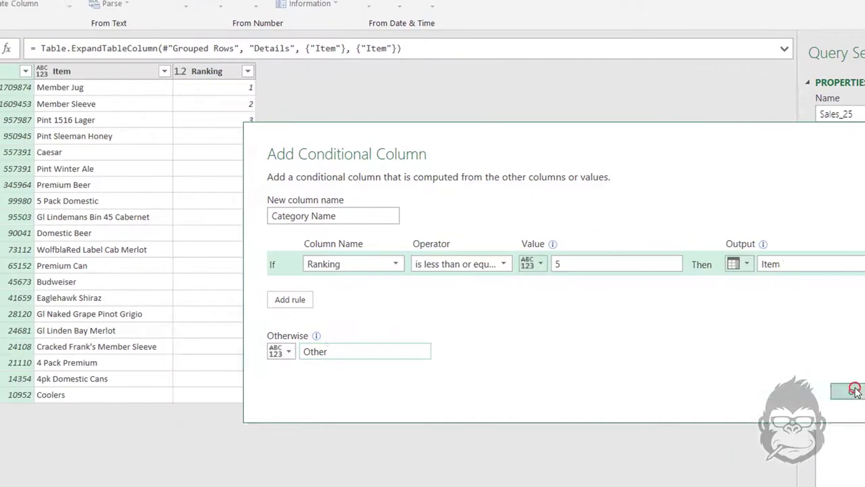
click(716, 392)
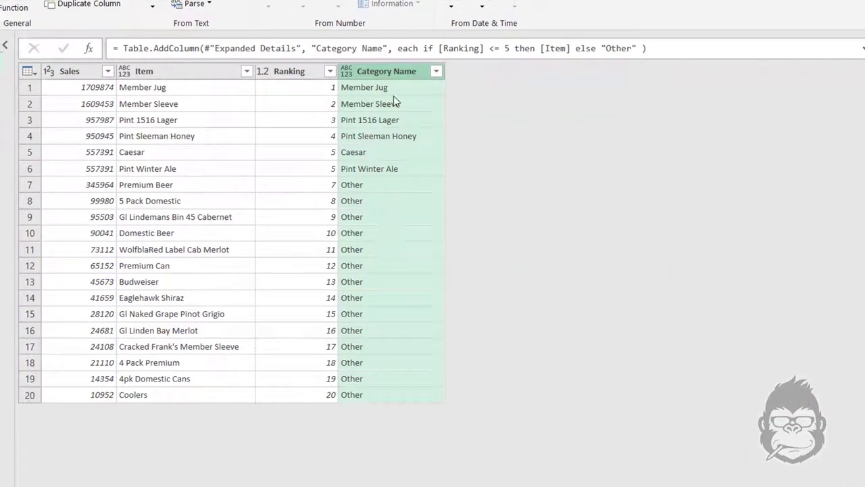
click(27, 168)
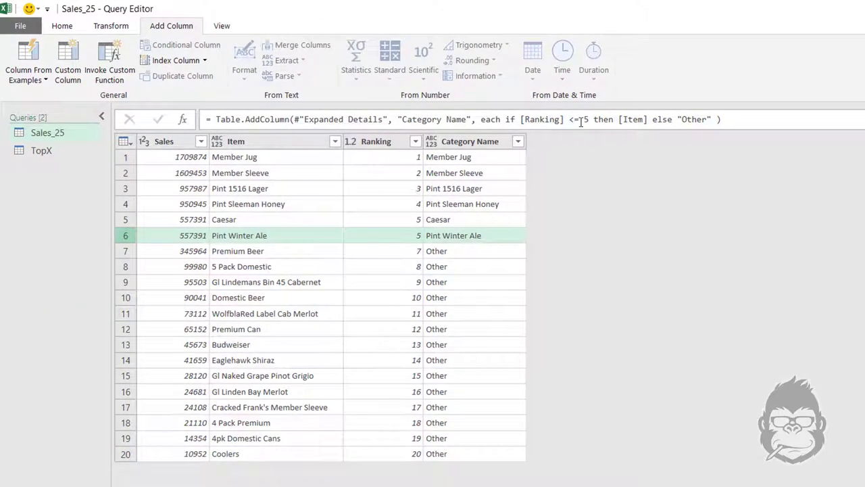
click(60, 153)
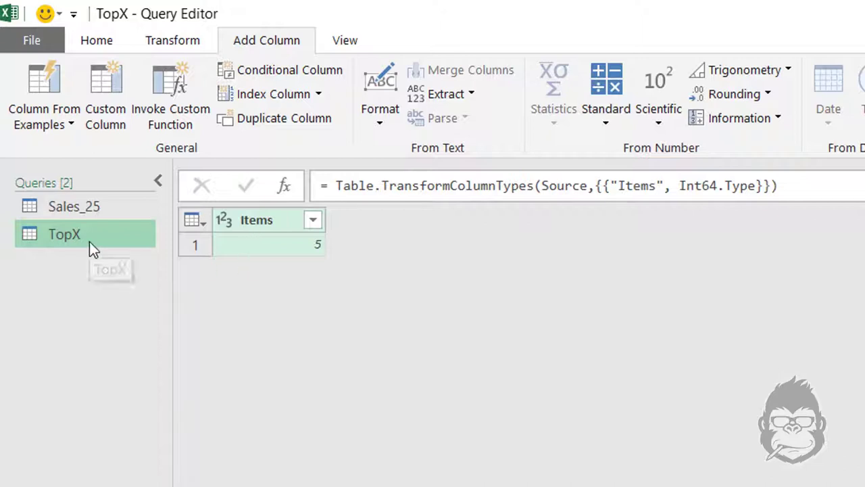
Replace the fixed 5 in the Category Name formula with TopX{0}[Items].
right_click(137, 208)
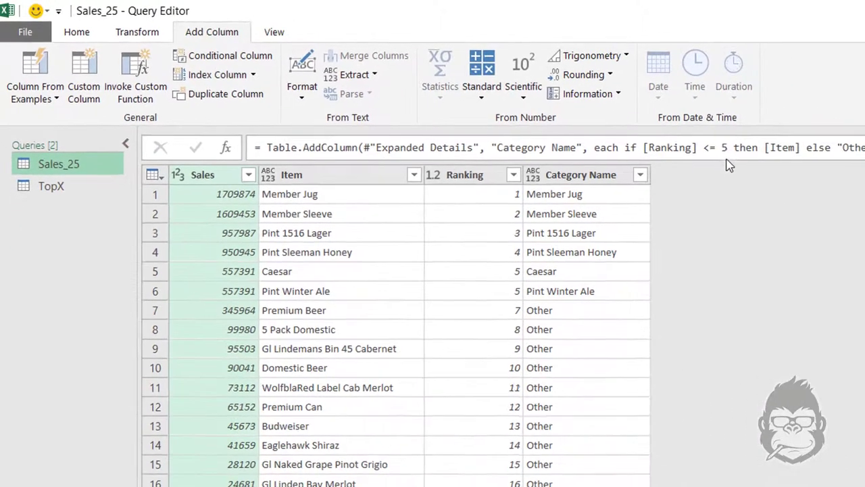
click(719, 151)
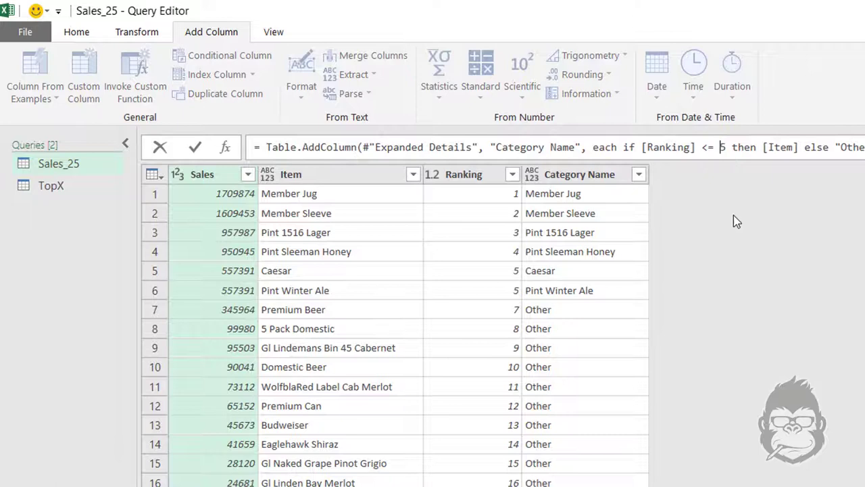
key(Delete)
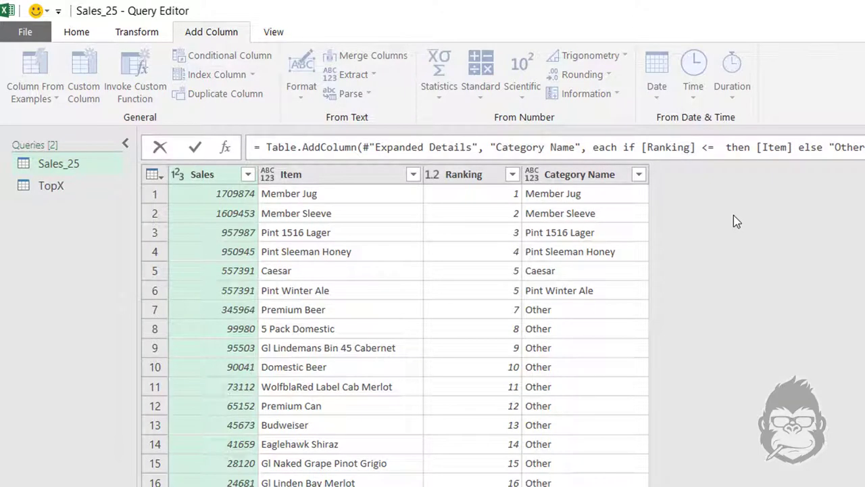
text(TopX)
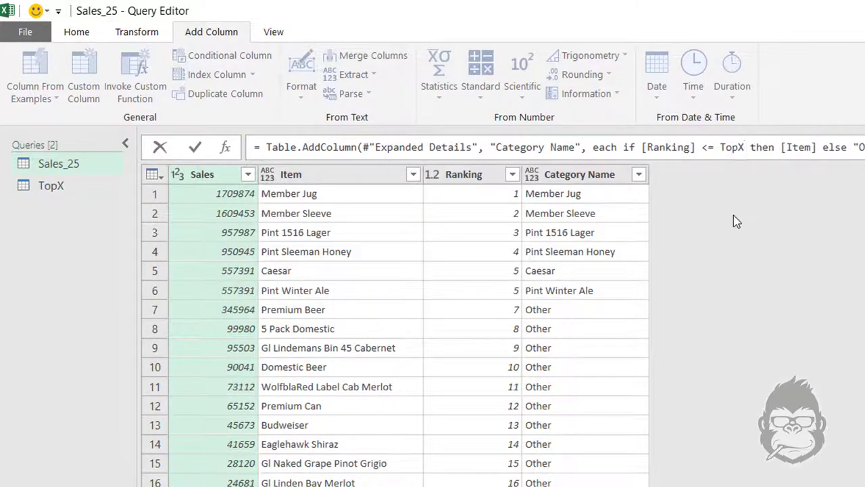
text({)
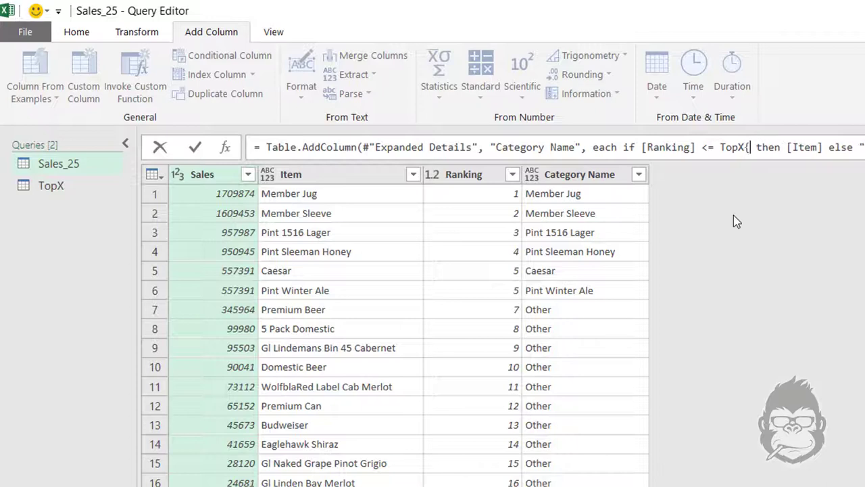
text(0})
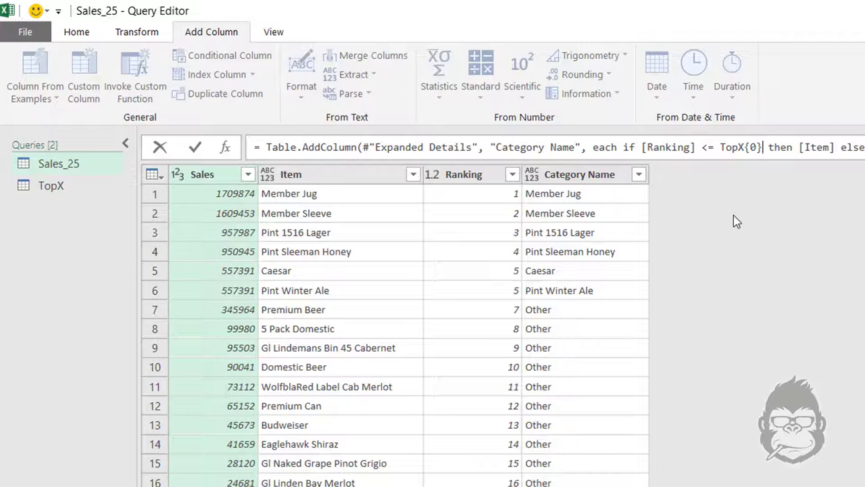
text([Item)
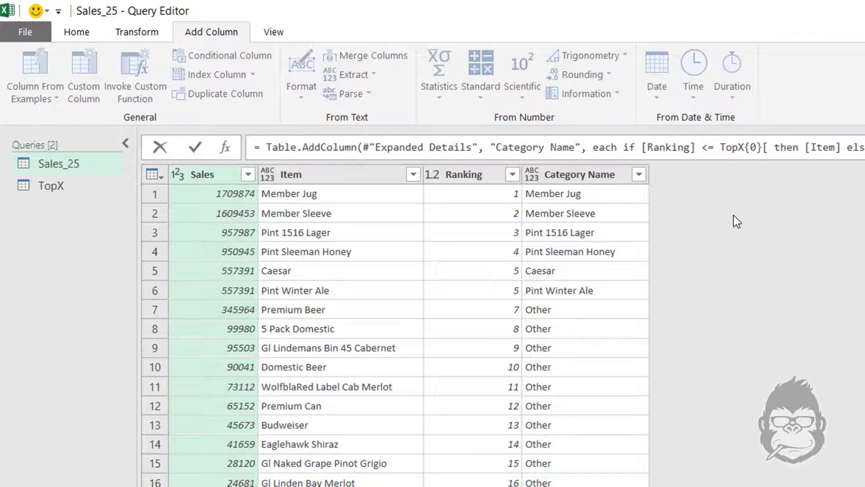
text(s])
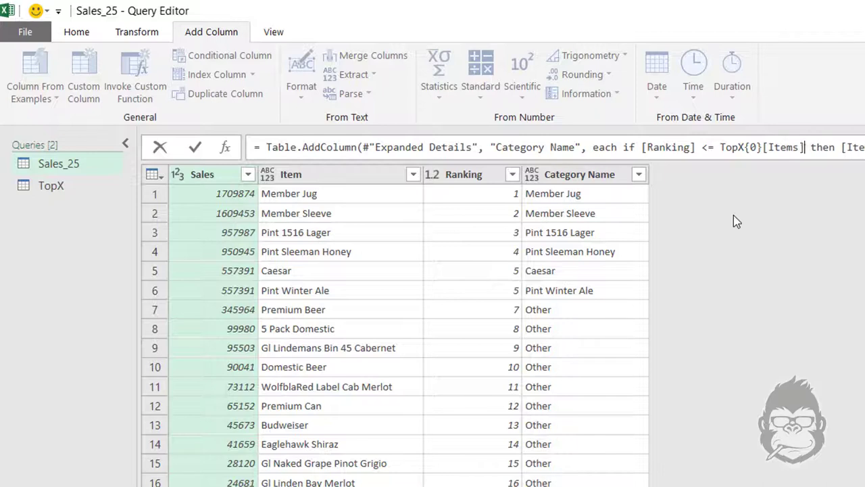
key(Return)
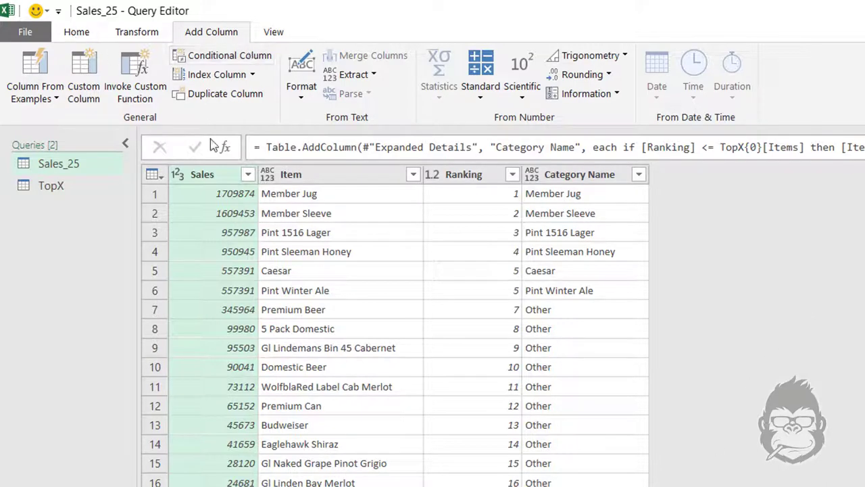
Group Sales_25 by Category Name, summing Sales into a new column named Sales.
right_click(305, 175)
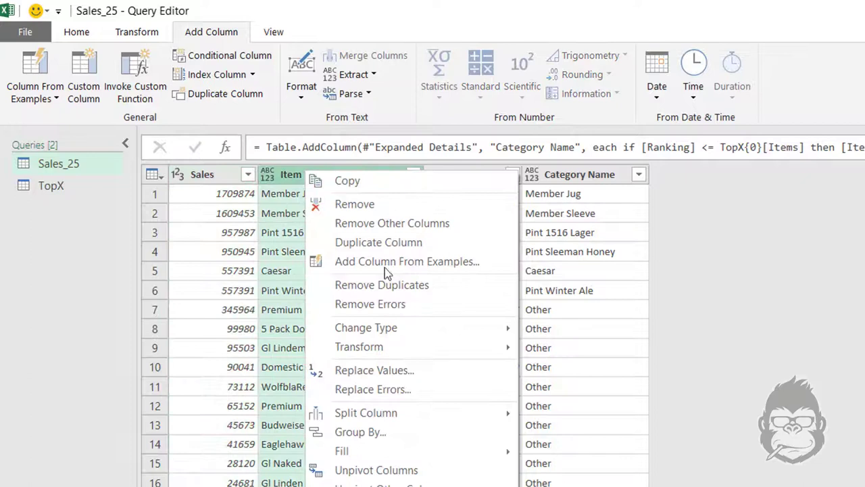
click(397, 438)
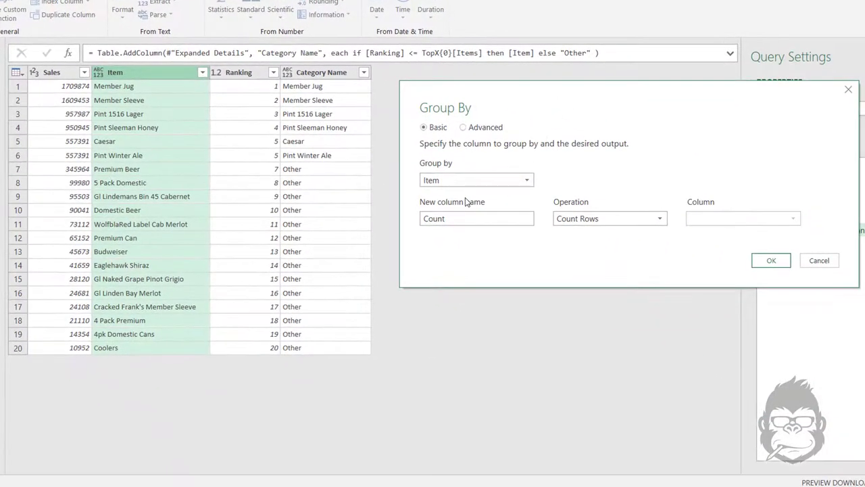
click(464, 180)
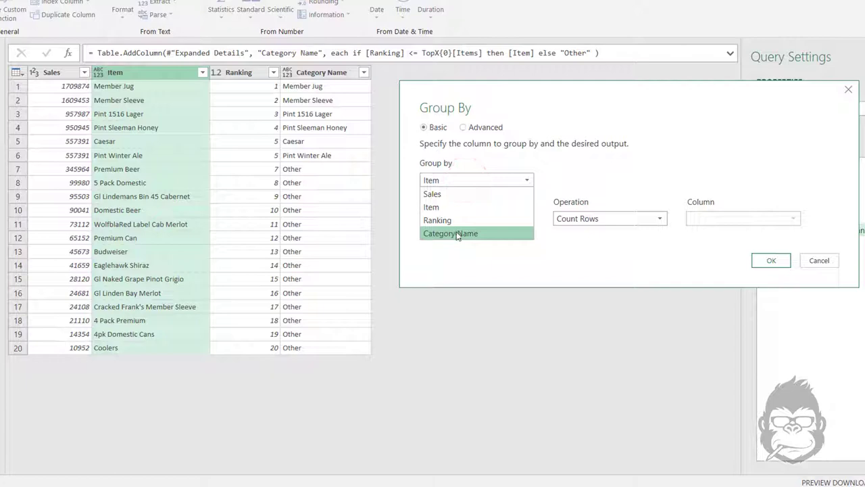
click(457, 234)
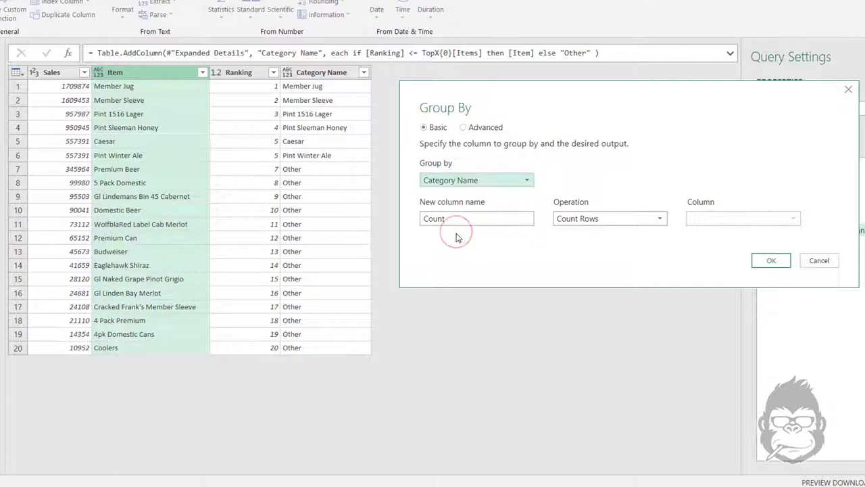
click(581, 229)
click(578, 232)
double_click(490, 218)
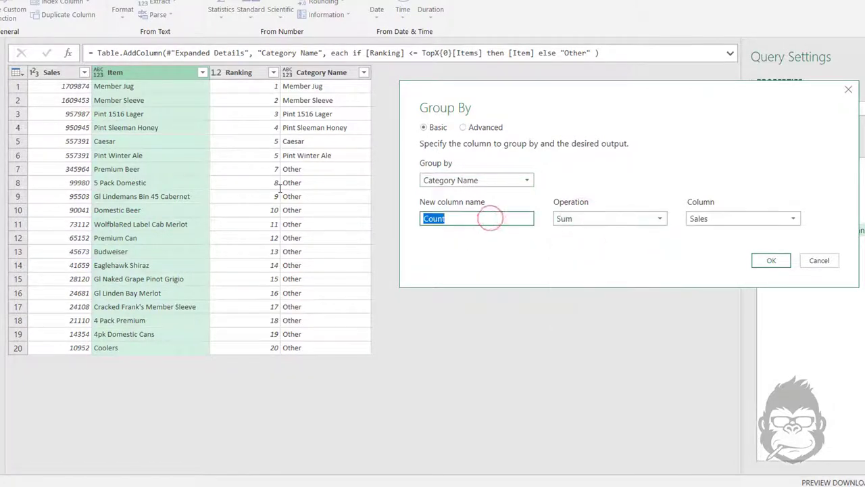
text(Sales)
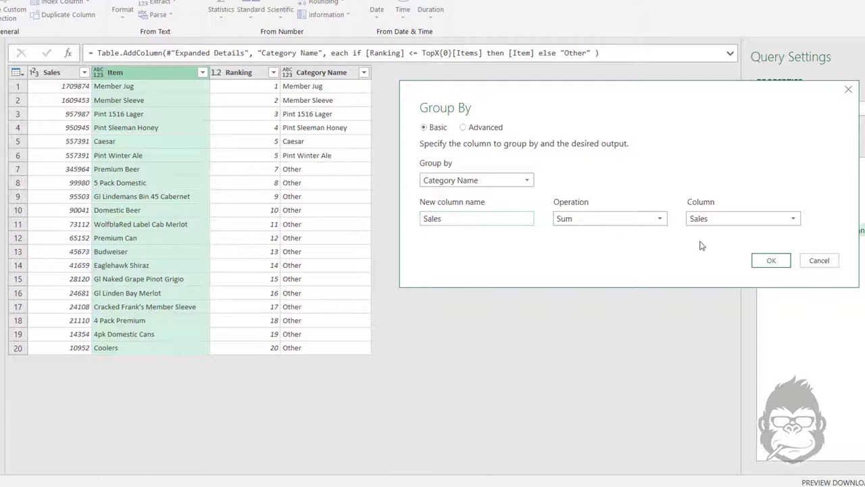
click(736, 220)
click(736, 220)
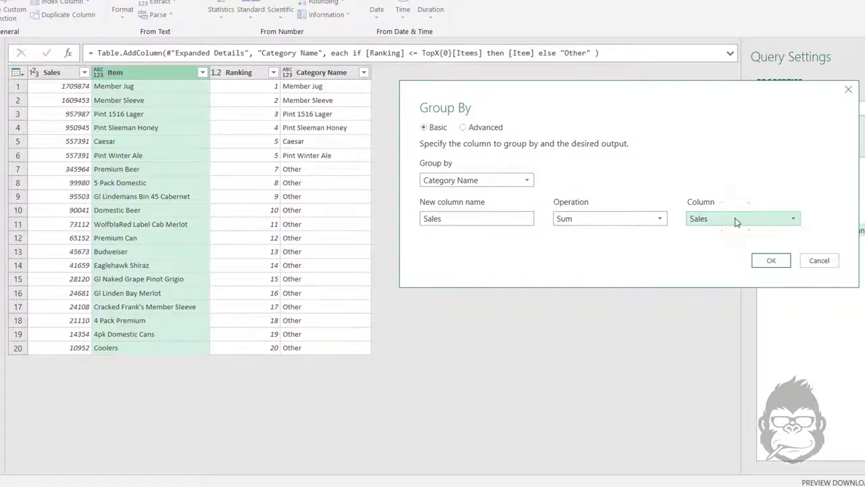
click(773, 260)
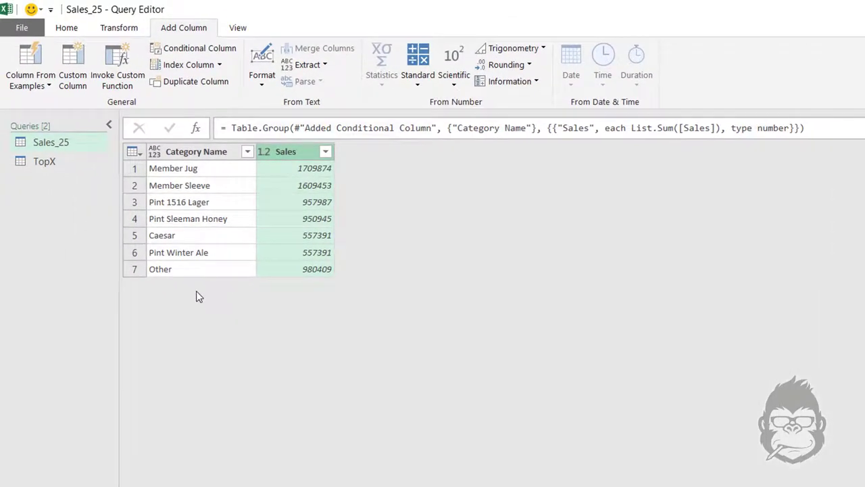
Load TopX as a PivotChart on the existing worksheet at cell F3.
click(67, 28)
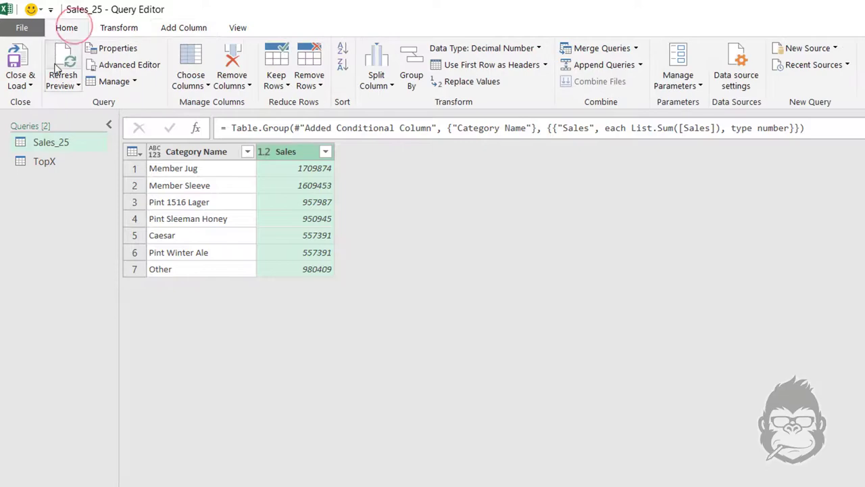
click(18, 85)
click(64, 118)
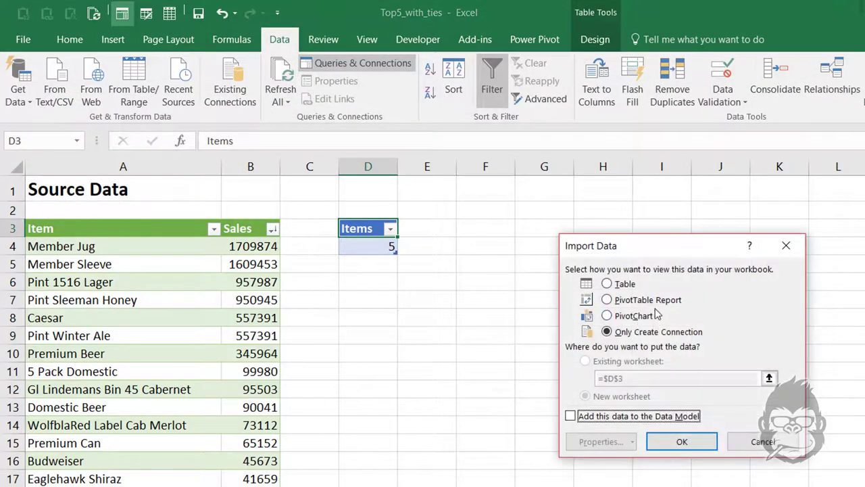
click(634, 316)
click(646, 361)
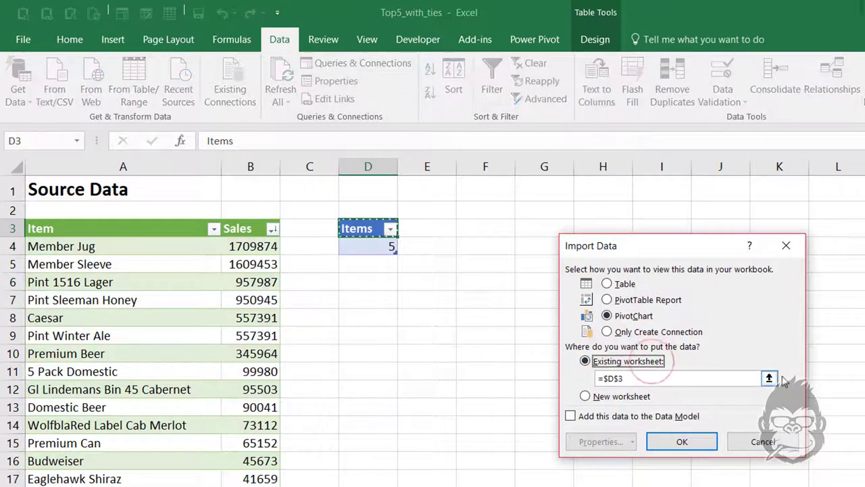
click(758, 382)
click(484, 227)
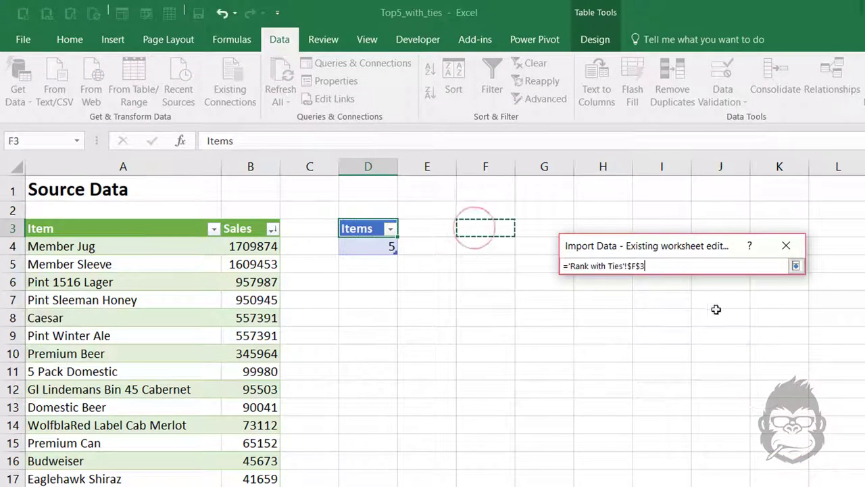
click(796, 266)
click(622, 440)
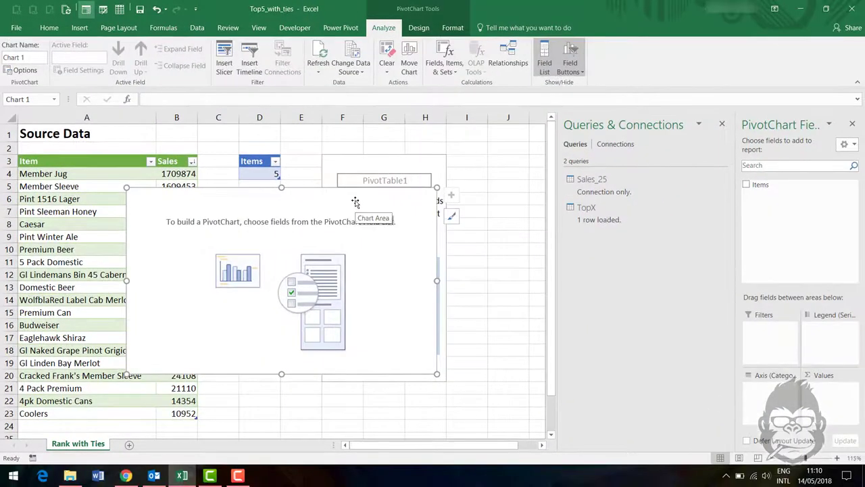
Reposition and resize the empty PivotChart, then select cell F4.
click(358, 202)
mouse_move(367, 198)
mouse_down()
mouse_move(556, 179)
mouse_move(361, 169)
mouse_move(382, 200)
mouse_up()
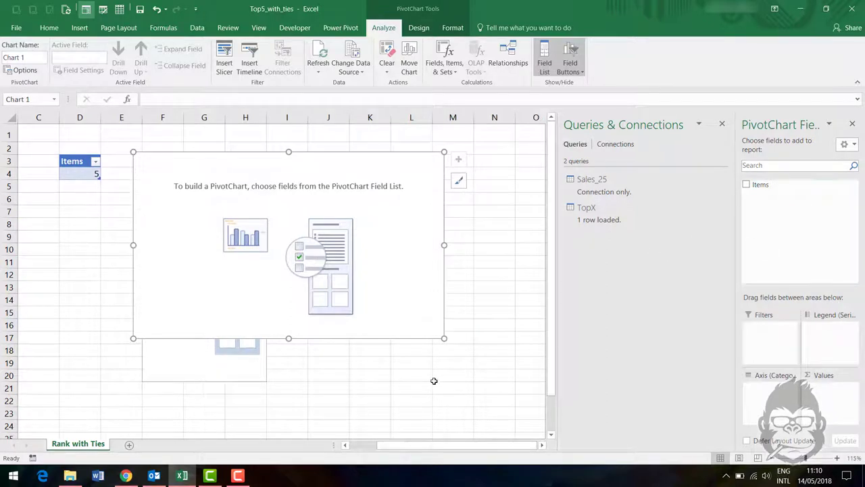
drag(407, 445, 379, 445)
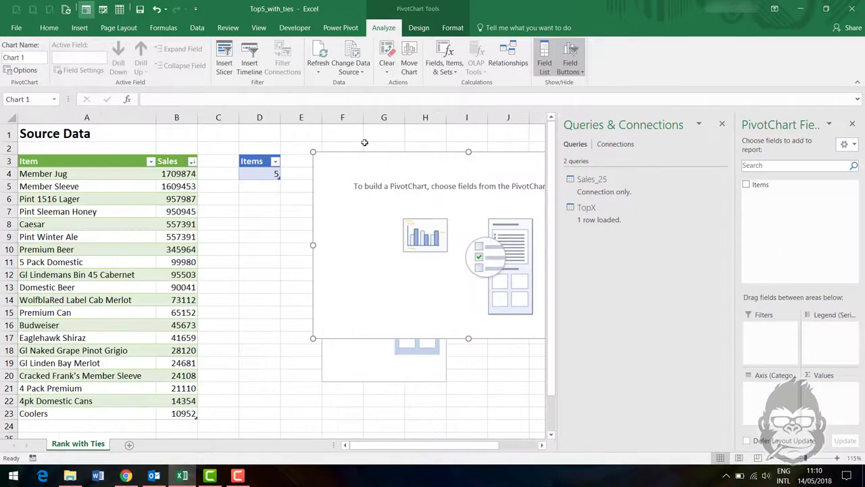
drag(365, 153, 351, 249)
click(332, 149)
click(346, 173)
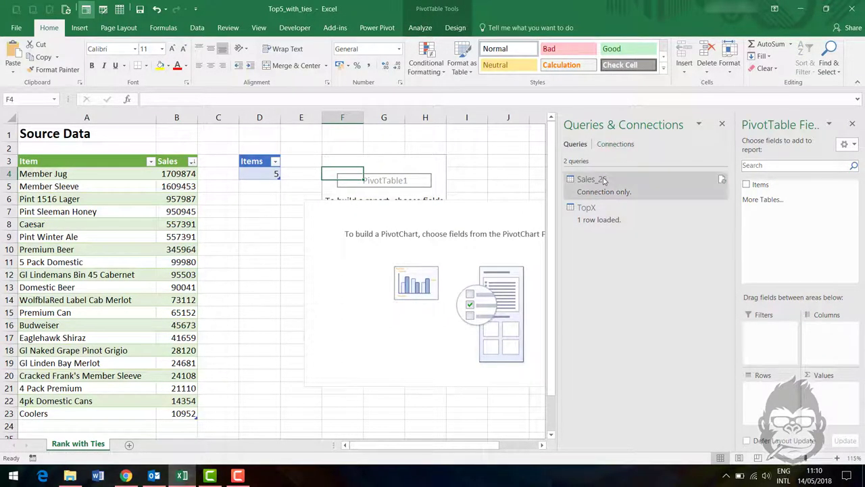
mouse_move(618, 210)
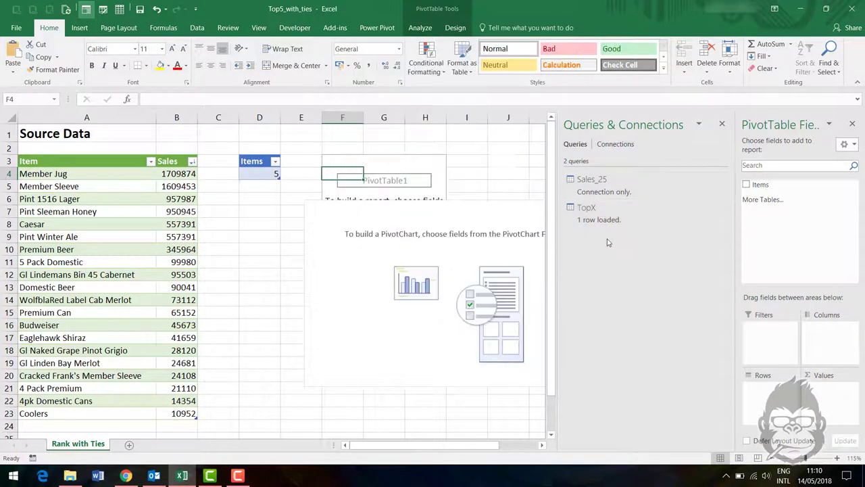
Change the TopX query's load setting to Only Create Connection.
right_click(606, 227)
click(630, 305)
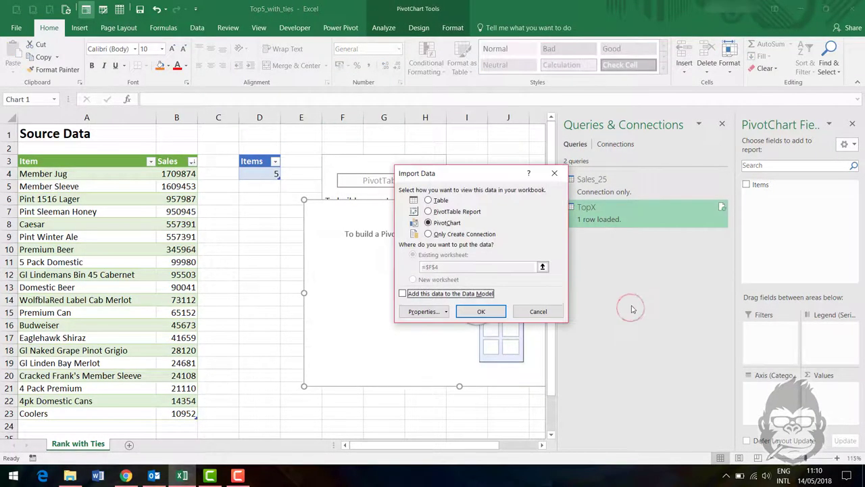
click(460, 234)
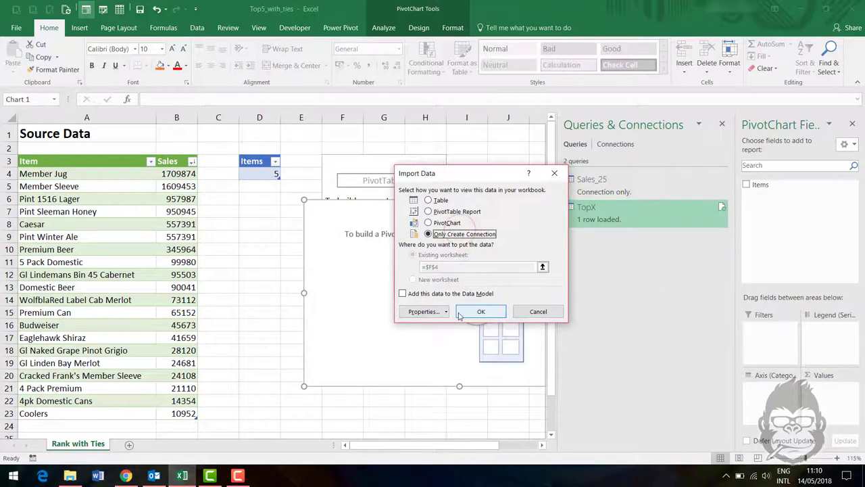
click(481, 311)
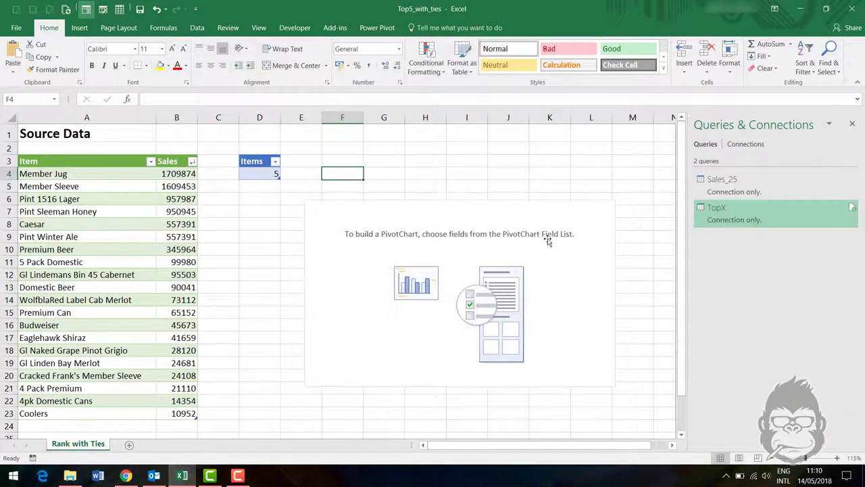
Delete the leftover empty PivotChart and return to cell F3.
mouse_move(312, 185)
mouse_down()
mouse_move(571, 301)
mouse_move(627, 415)
mouse_up()
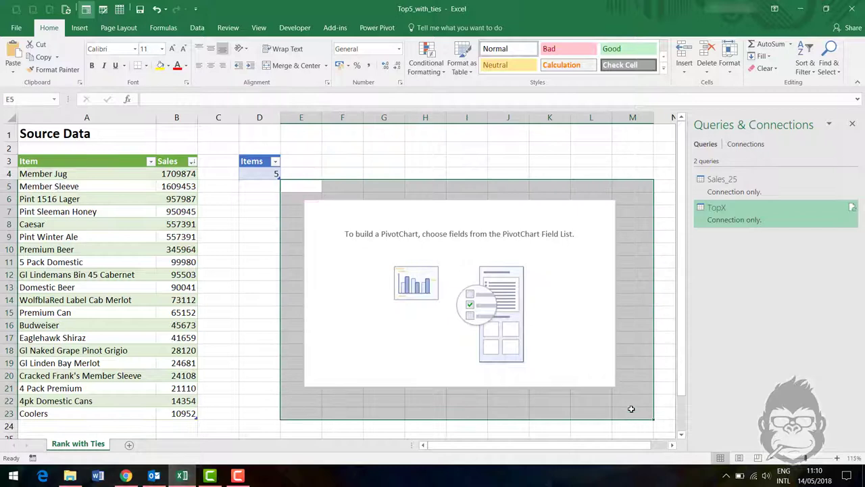
text(=)
click(376, 195)
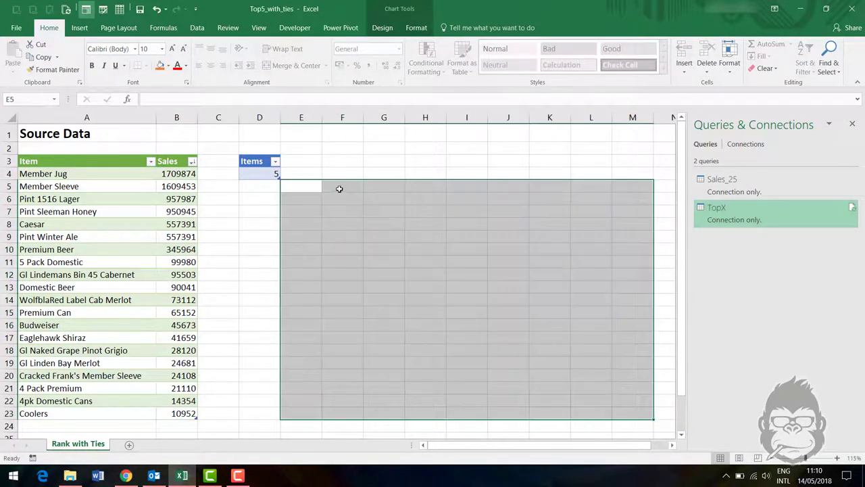
key(Delete)
click(340, 160)
Load the Sales_25 query as a PivotChart on the existing worksheet at F3.
right_click(753, 188)
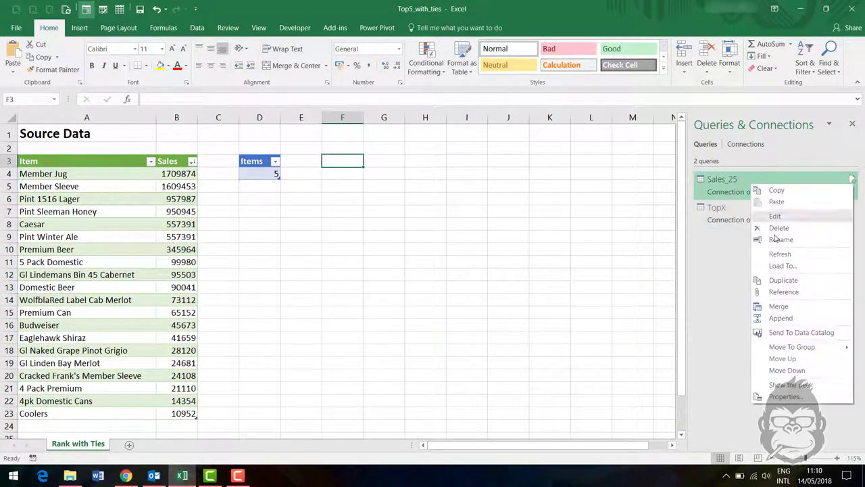
click(788, 267)
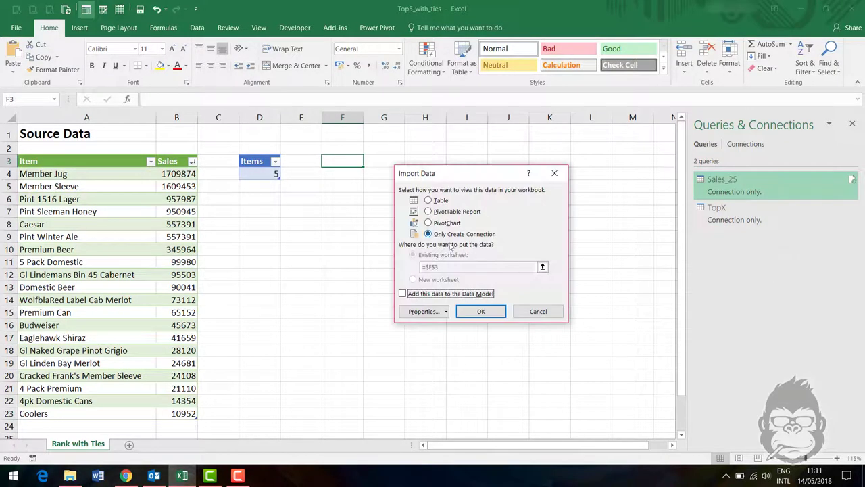
click(445, 222)
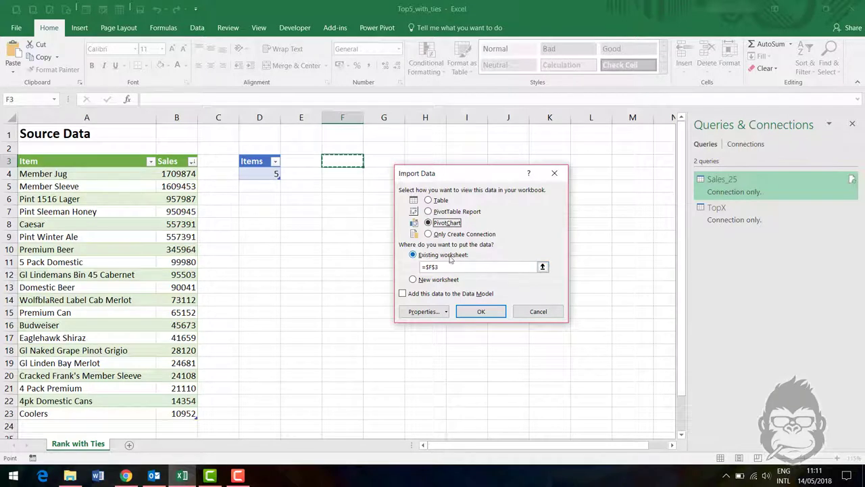
click(487, 311)
Chart Sum of Sales by Category Name and move the chart beside the pivot table.
click(764, 196)
drag(777, 186, 764, 379)
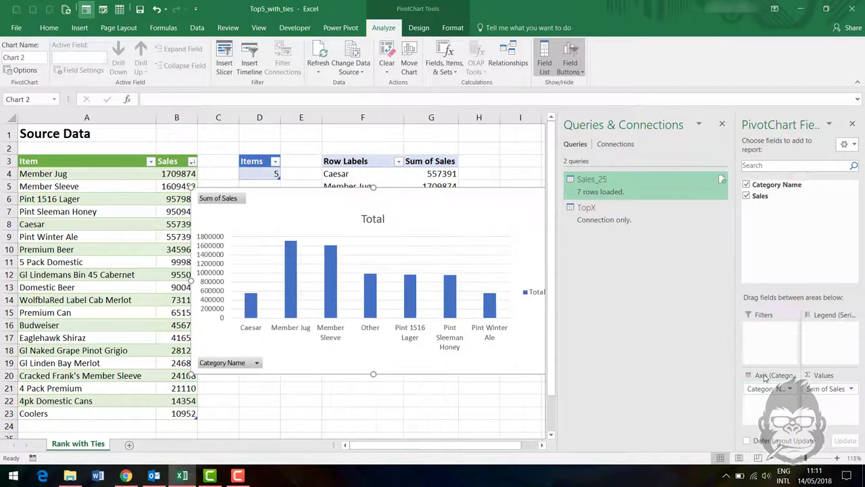
click(722, 124)
click(853, 124)
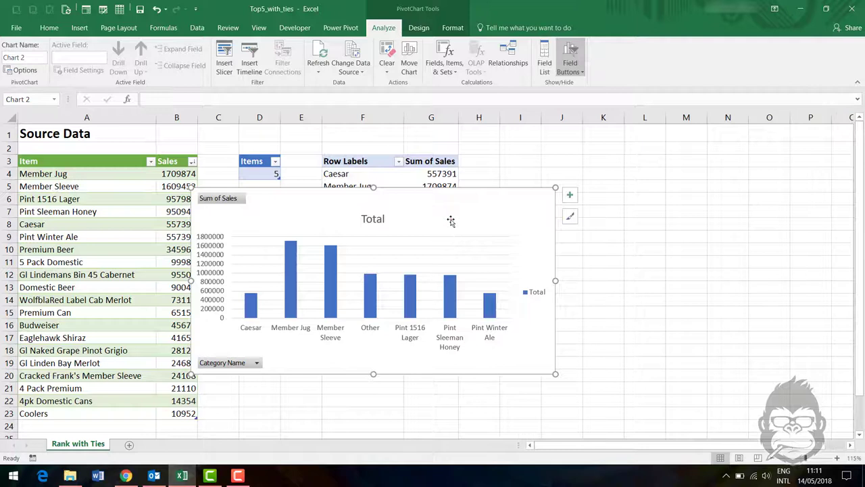
drag(450, 214, 730, 173)
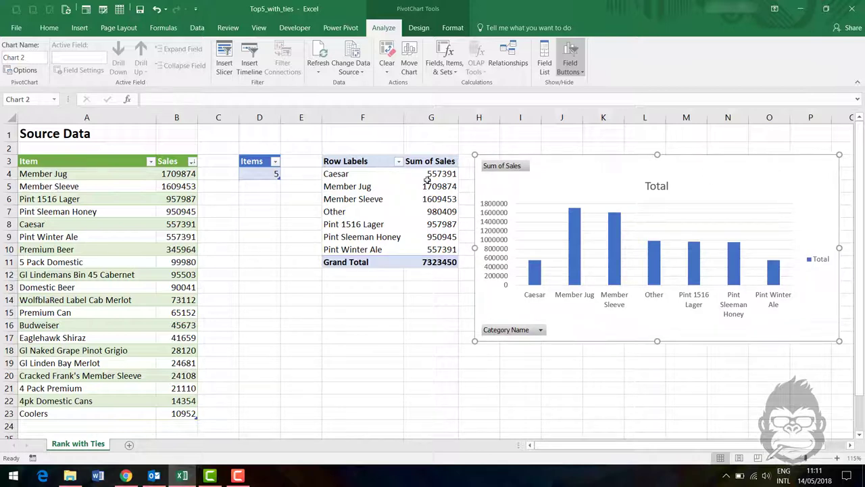
click(399, 162)
Sort the categories by Sum of Sales largest to smallest, then select the Items cell D4.
click(387, 169)
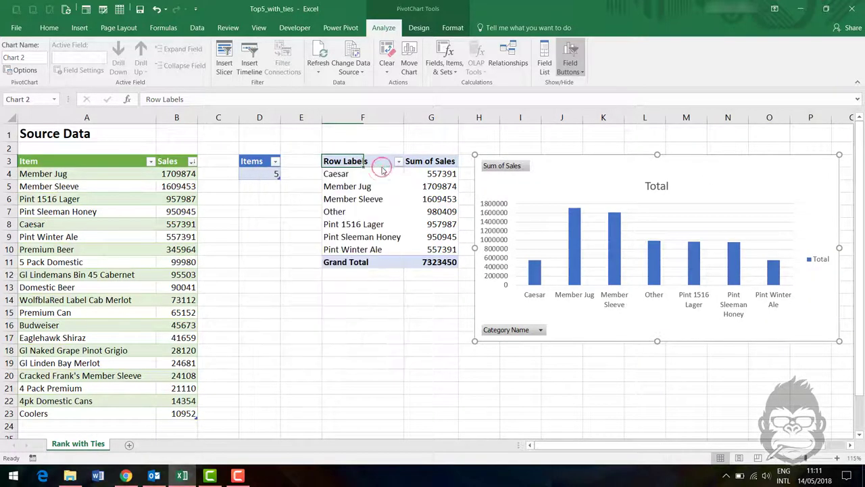
right_click(436, 173)
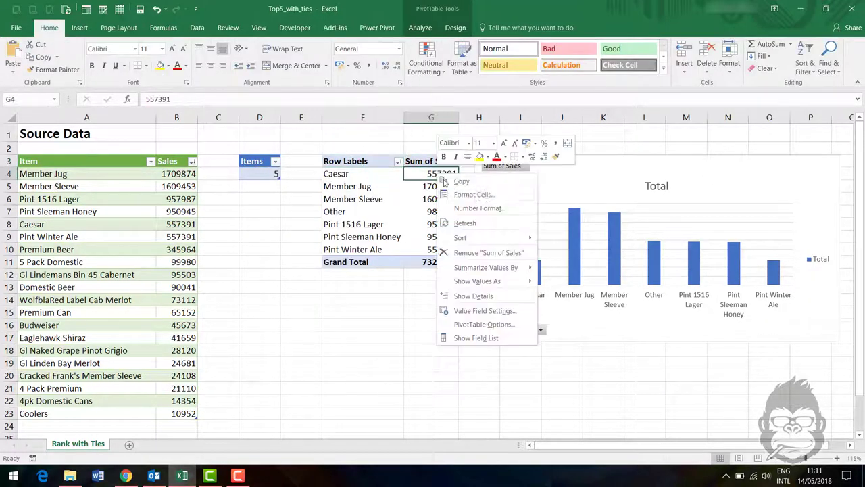
mouse_move(490, 242)
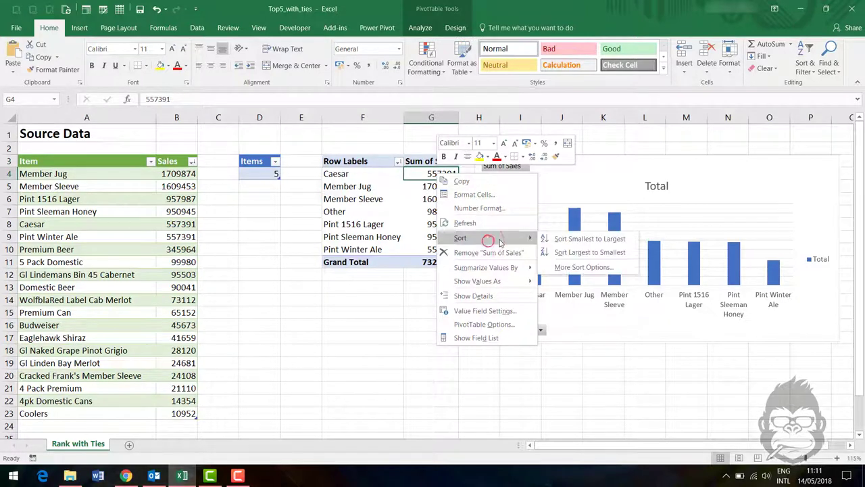
click(587, 252)
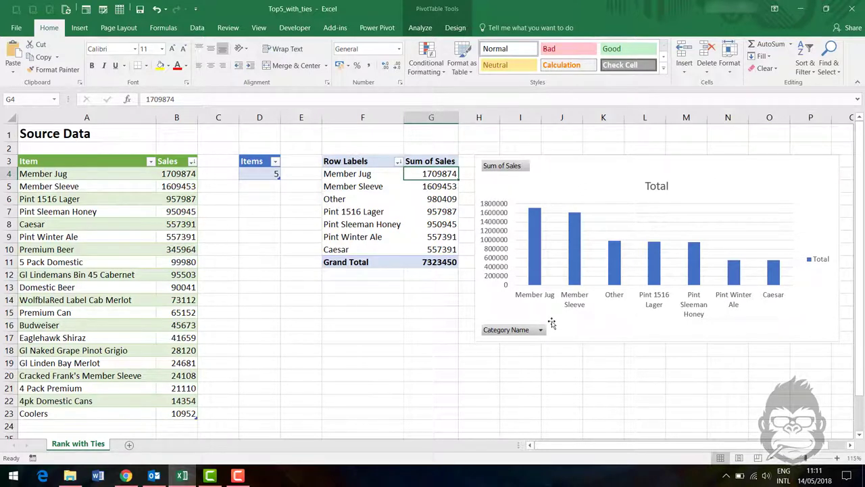
click(272, 175)
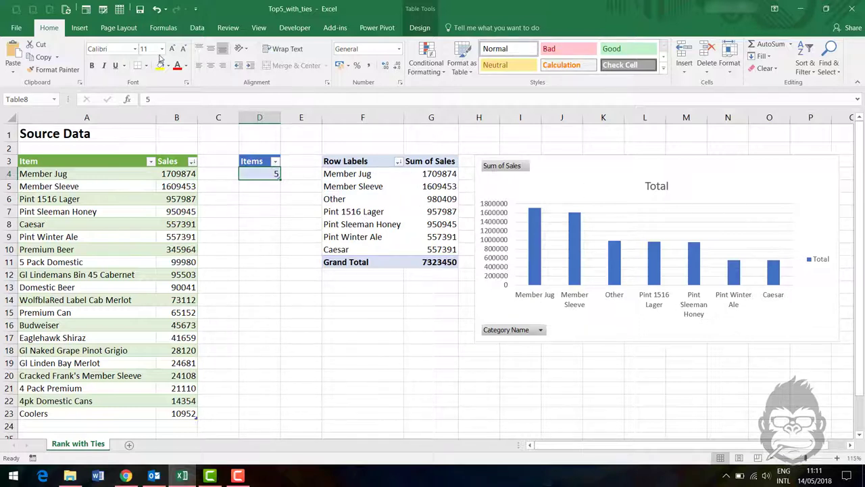
Open the Sales_25 query in the Power Query editor and review its ranked category rows.
click(197, 28)
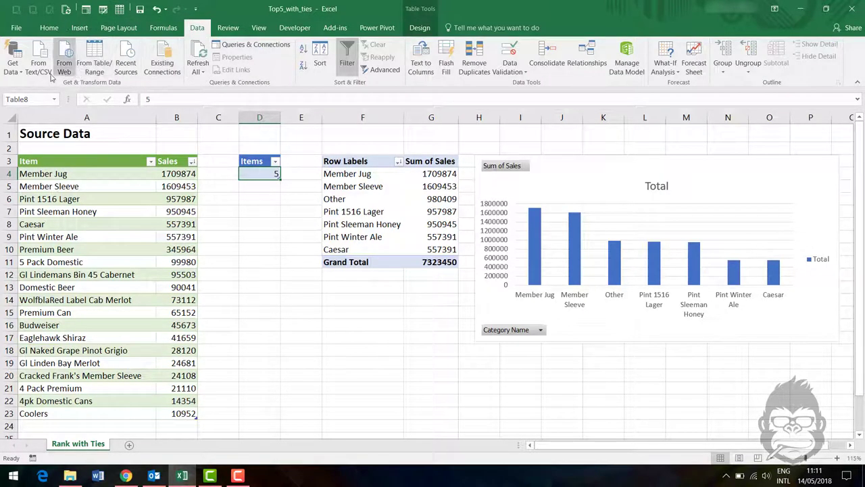
click(12, 64)
click(27, 238)
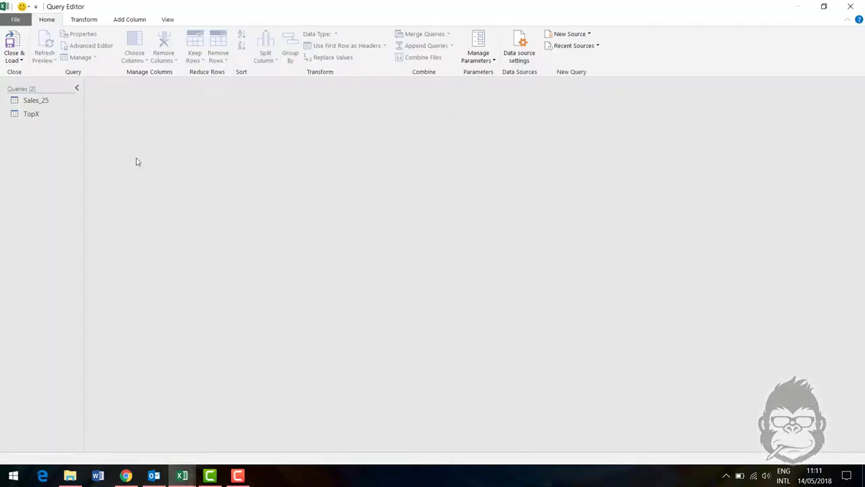
click(29, 100)
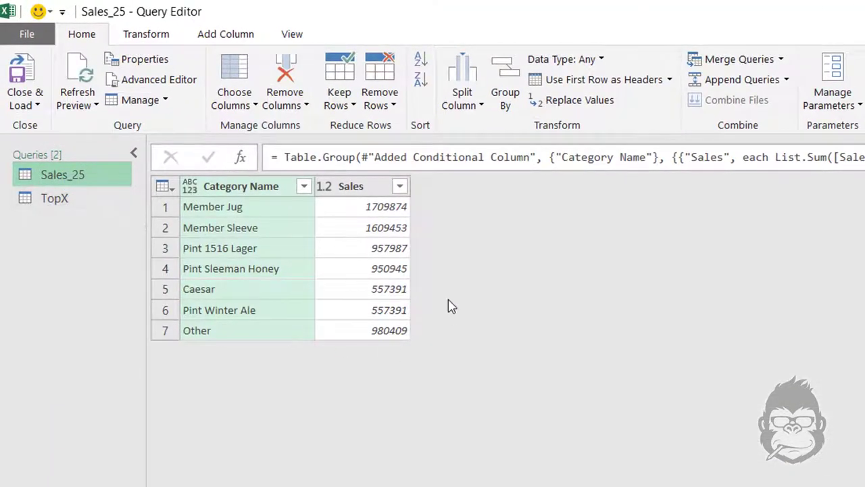
click(278, 209)
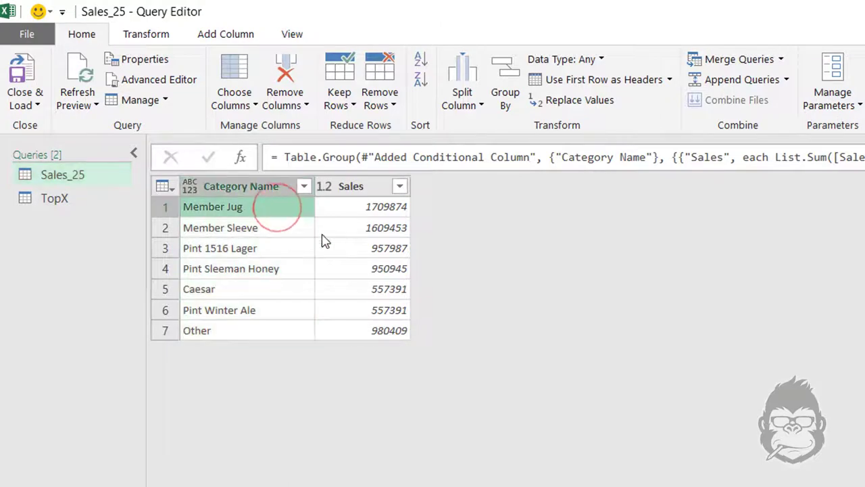
click(281, 228)
click(281, 268)
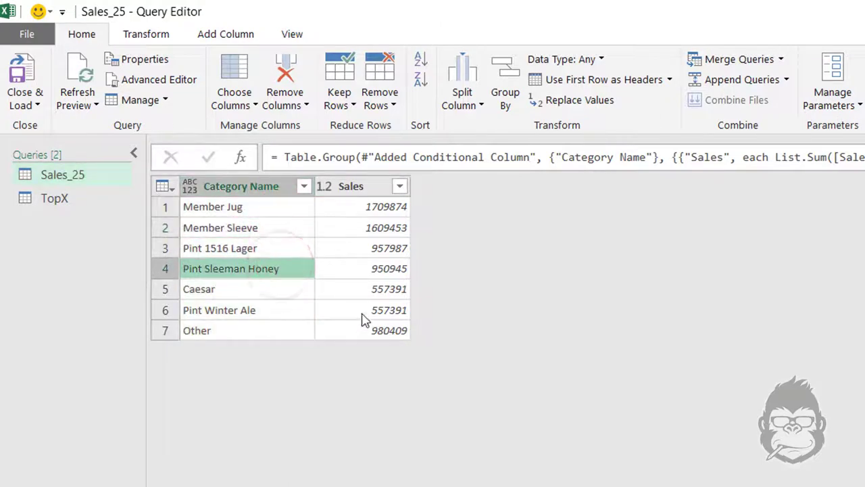
Add an Index column starting at 1, then close and load the query.
click(228, 37)
click(264, 82)
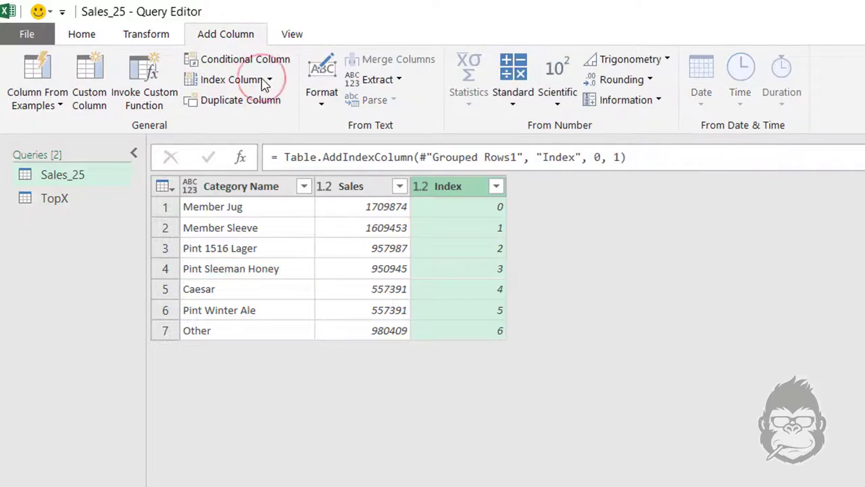
click(598, 169)
double_click(597, 158)
text(1)
key(Return)
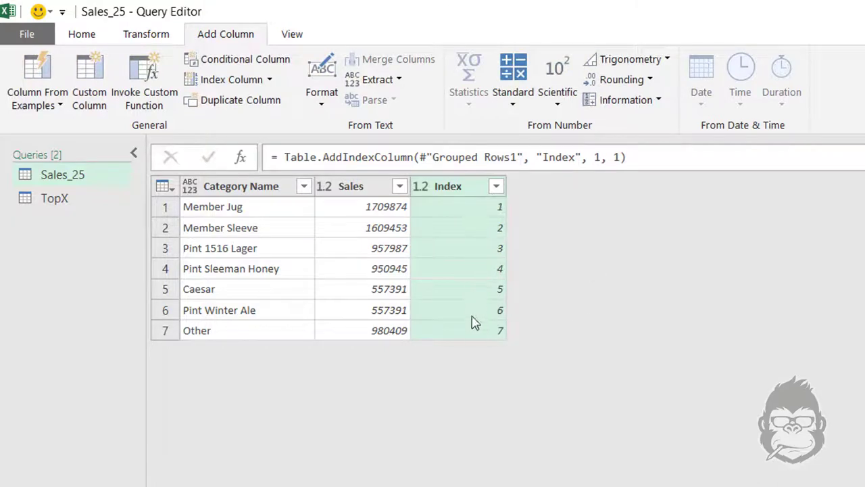
click(82, 34)
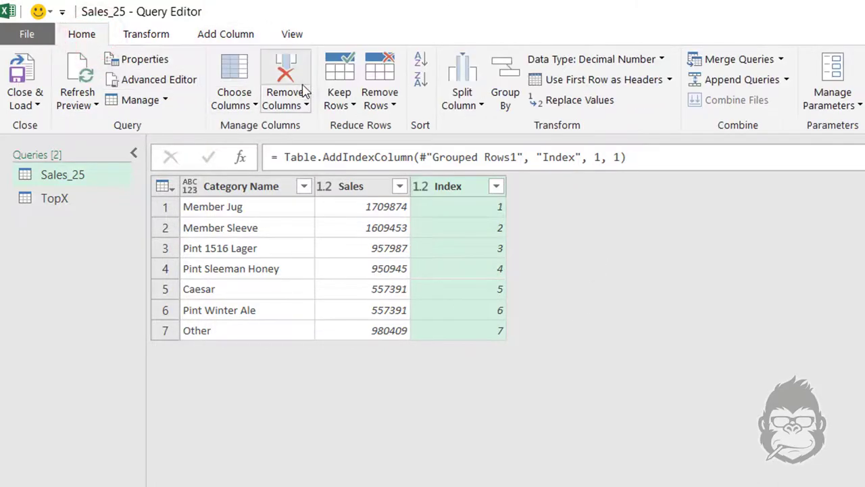
click(33, 75)
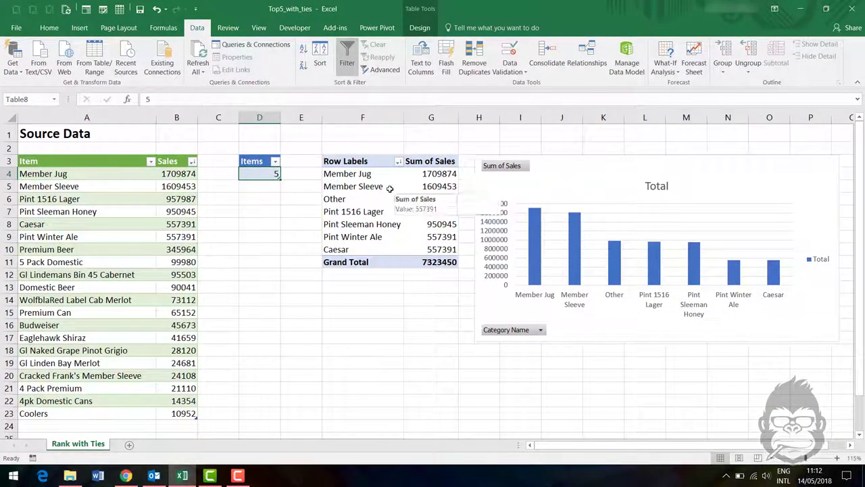
Add the Index field to the PivotTable rows above Category Name.
right_click(384, 187)
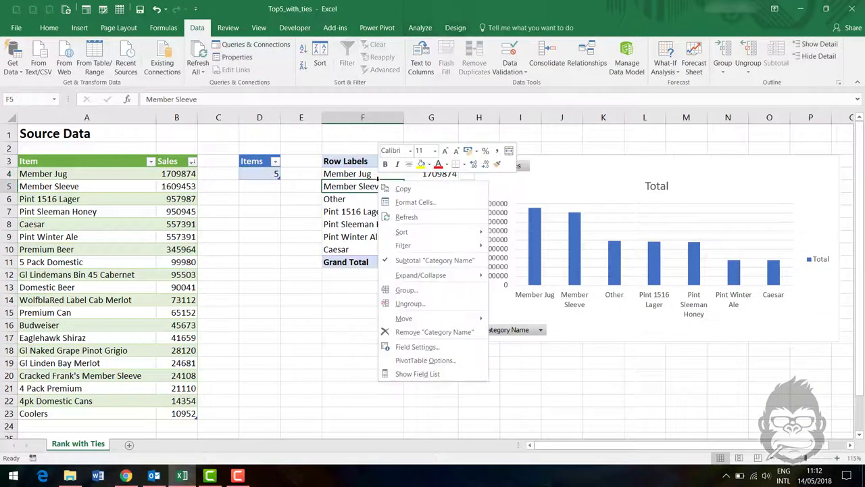
click(409, 374)
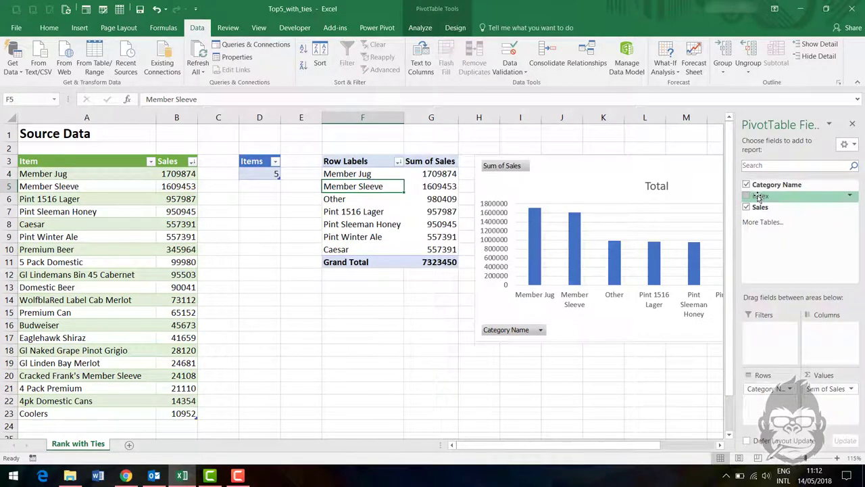
drag(758, 195, 799, 400)
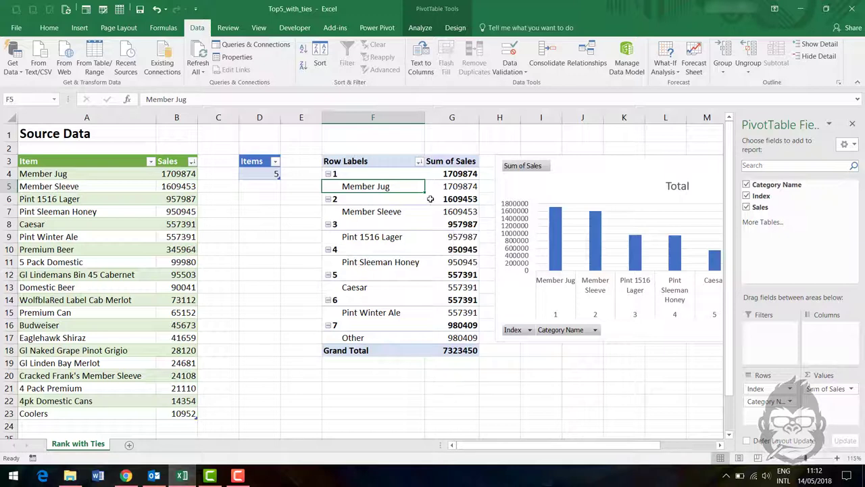
click(399, 198)
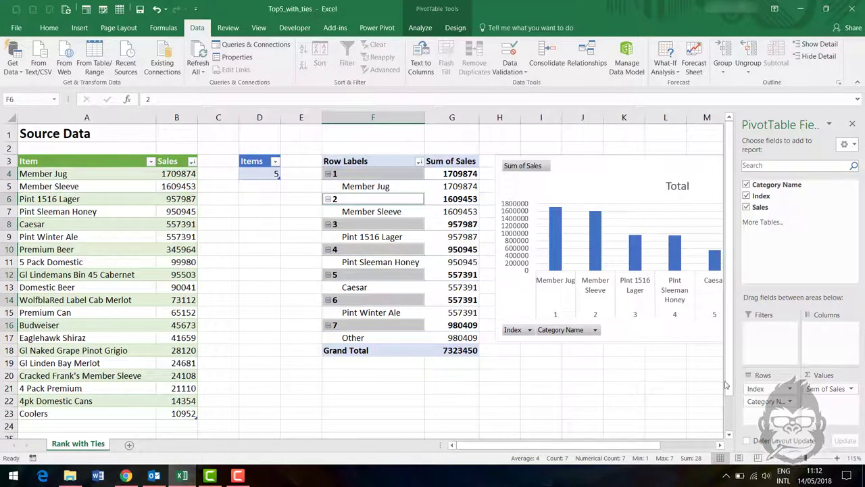
Show Index in tabular form with its subtotals removed, and hide the field list.
click(756, 389)
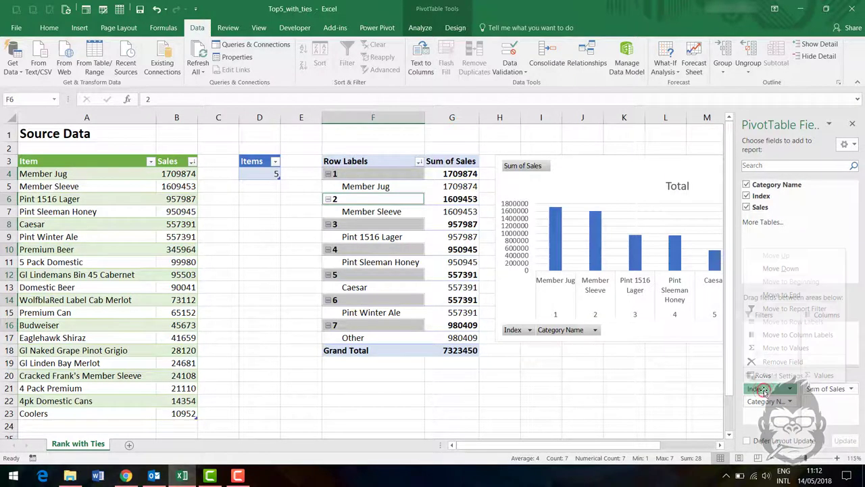
click(757, 376)
click(457, 180)
click(383, 242)
click(507, 354)
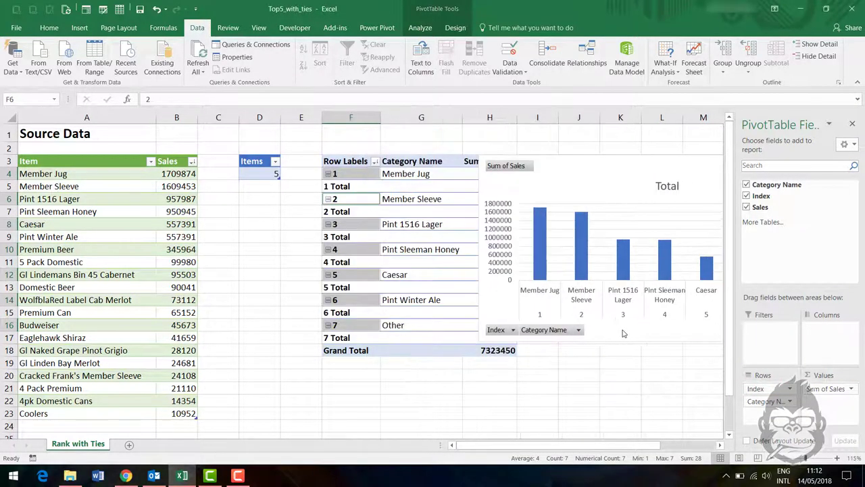
right_click(357, 187)
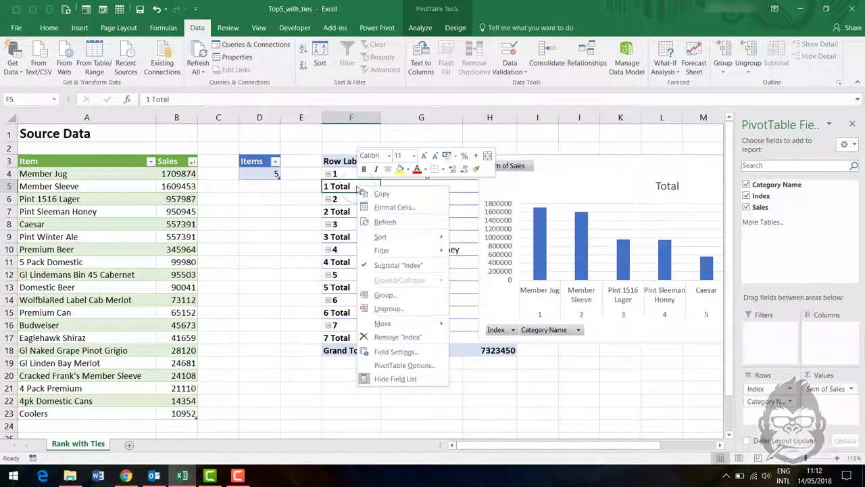
click(406, 265)
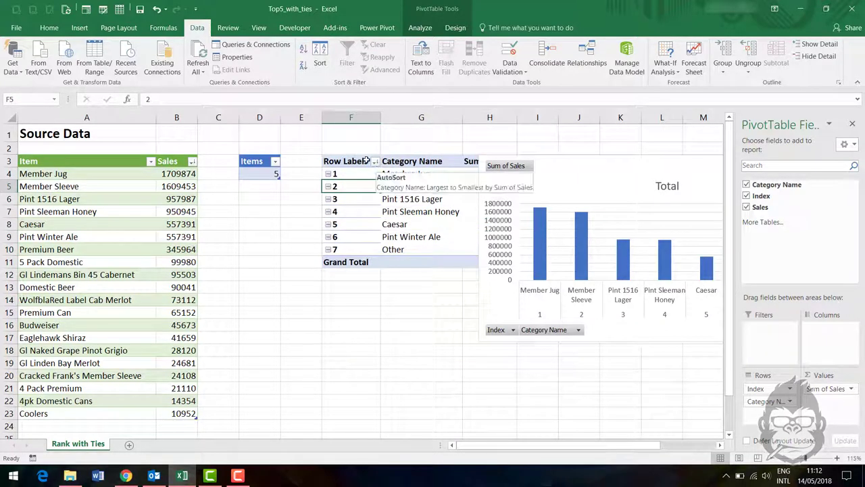
click(852, 124)
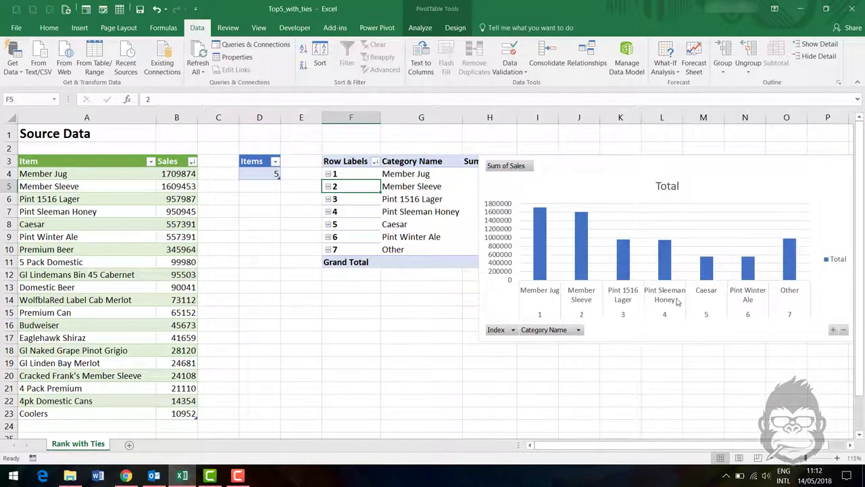
scroll(580, 310, down, 1)
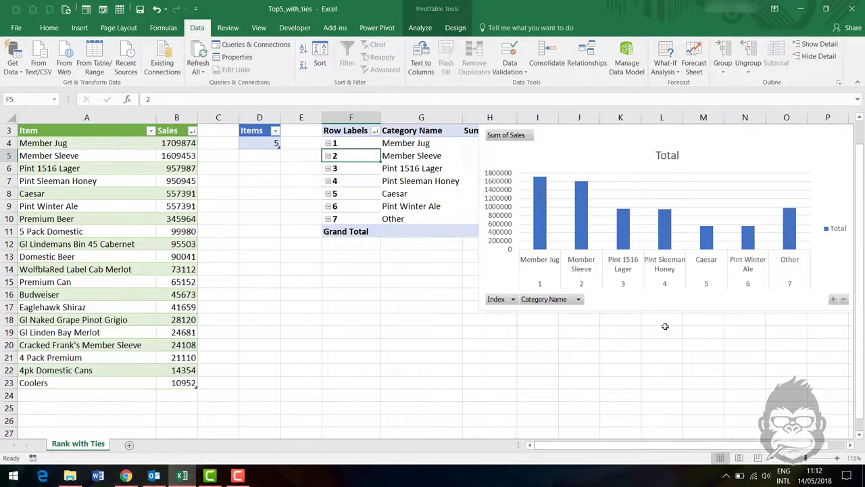
Change Items in D4 to 6 and refresh the chart's data.
click(578, 356)
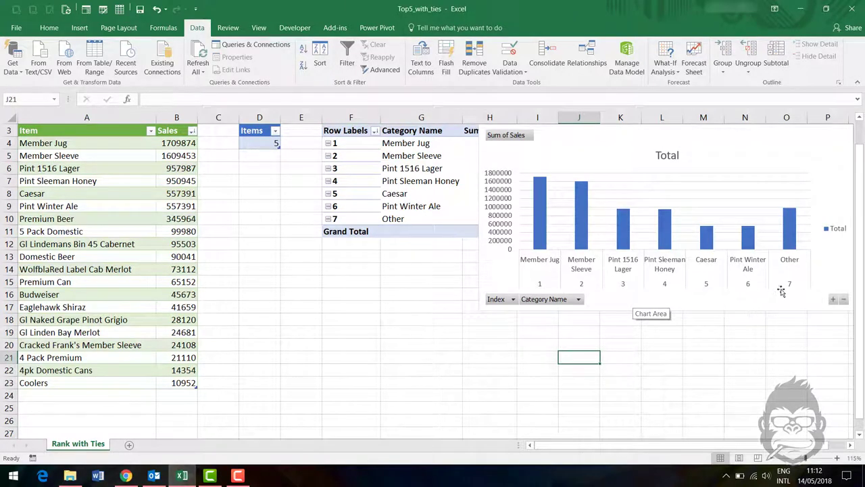
scroll(763, 342, up, 1)
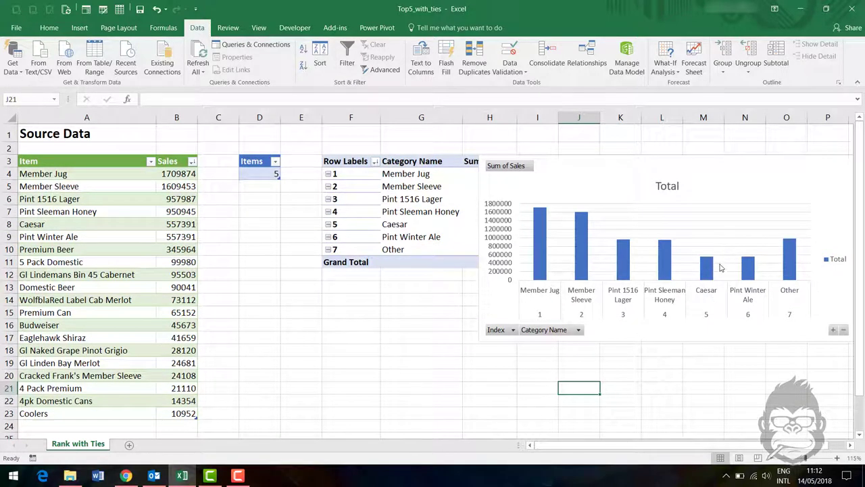
click(265, 173)
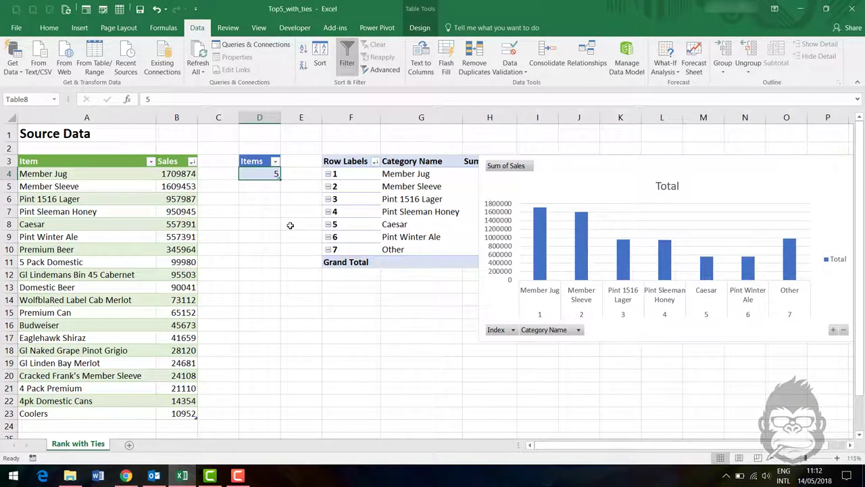
text(6)
key(ctrl+Return)
right_click(588, 177)
click(637, 179)
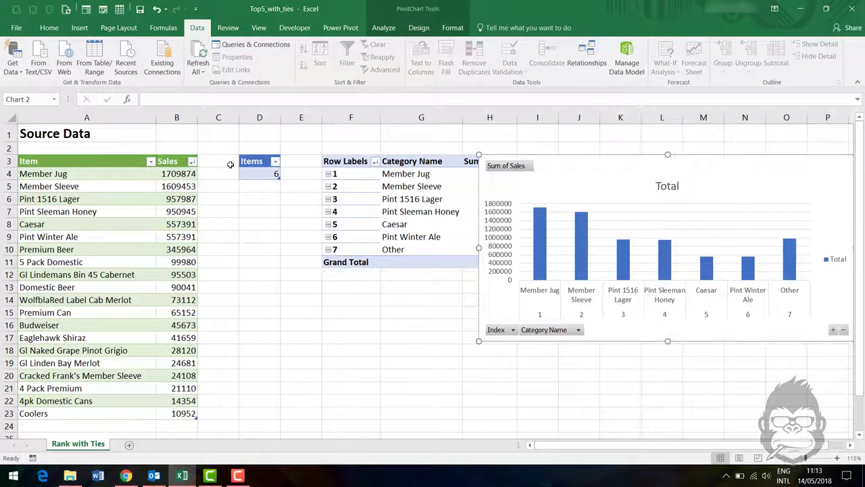
Change Items to 8 and refresh the chart and PivotTable.
click(271, 173)
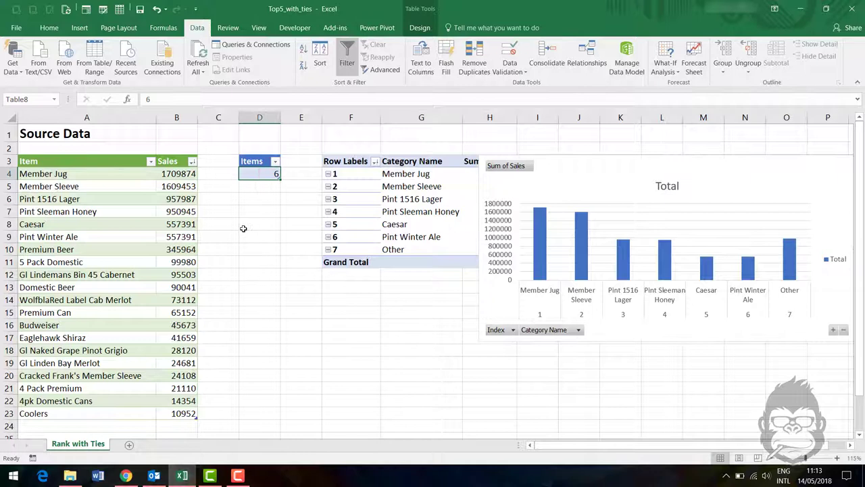
text(8)
key(ctrl+Return)
right_click(591, 181)
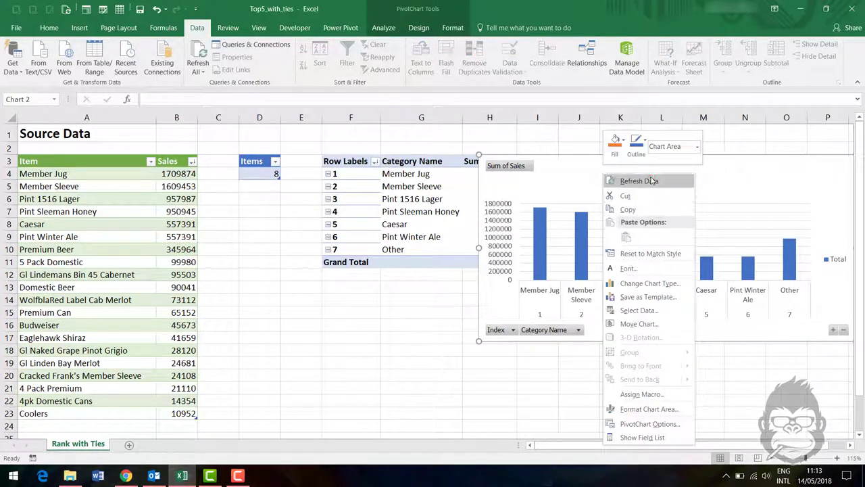
click(639, 178)
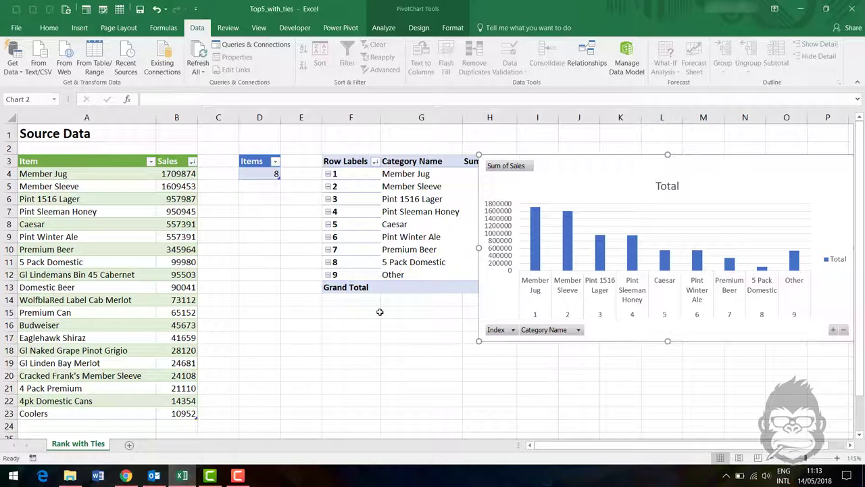
click(265, 173)
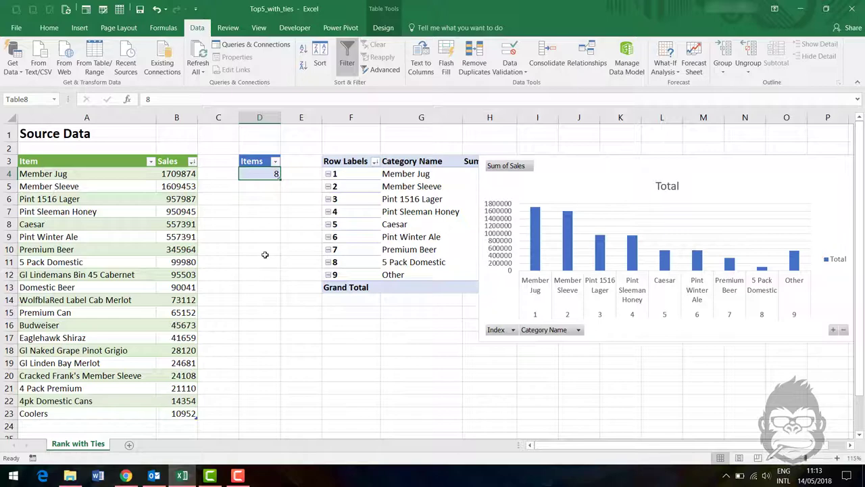